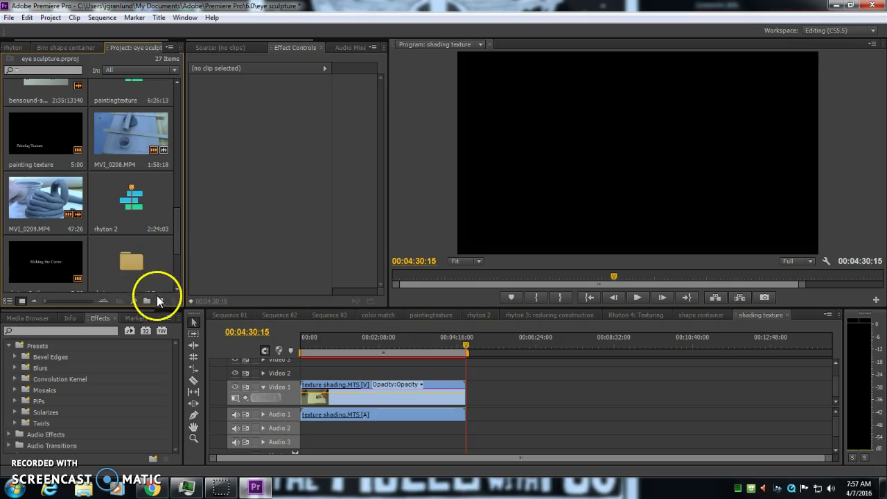
- Reset the Editing (CS5.5) workspace to its original layout
left_click(185, 18)
mouse_move(229, 31)
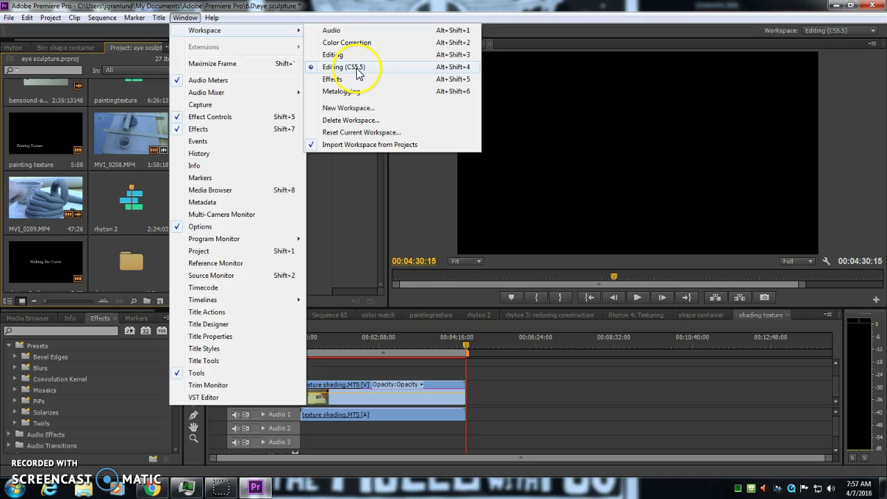
left_click(345, 133)
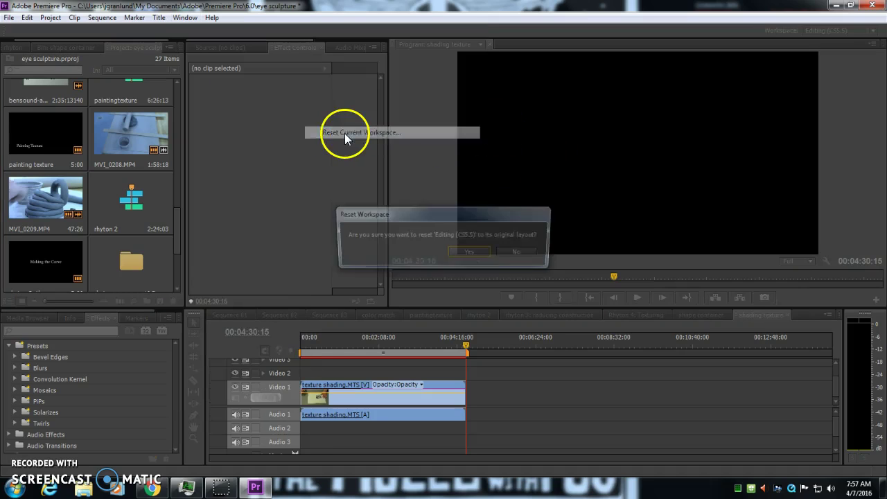
left_click(467, 252)
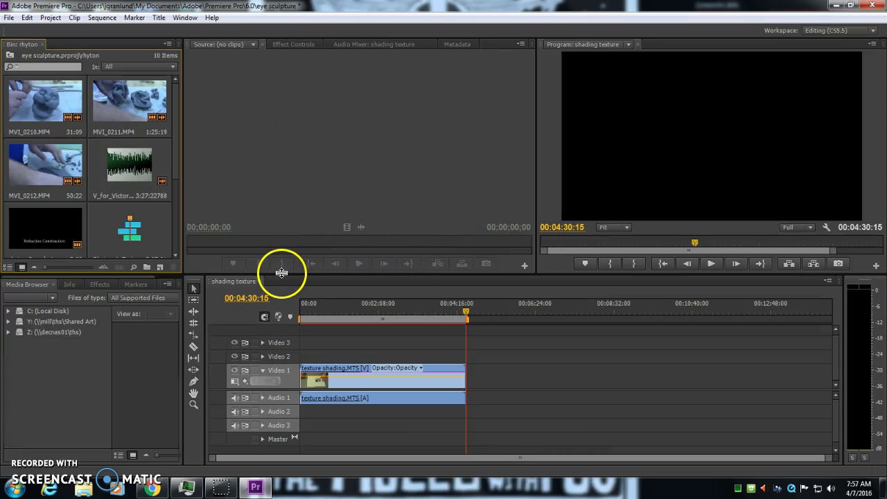
- Create a new sequence using the AVCHD 1080p30 preset
left_click(160, 267)
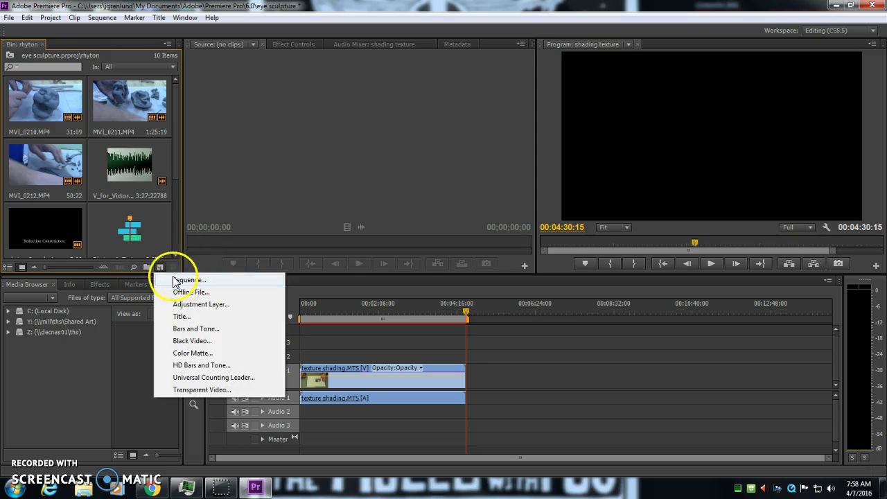
left_click(178, 280)
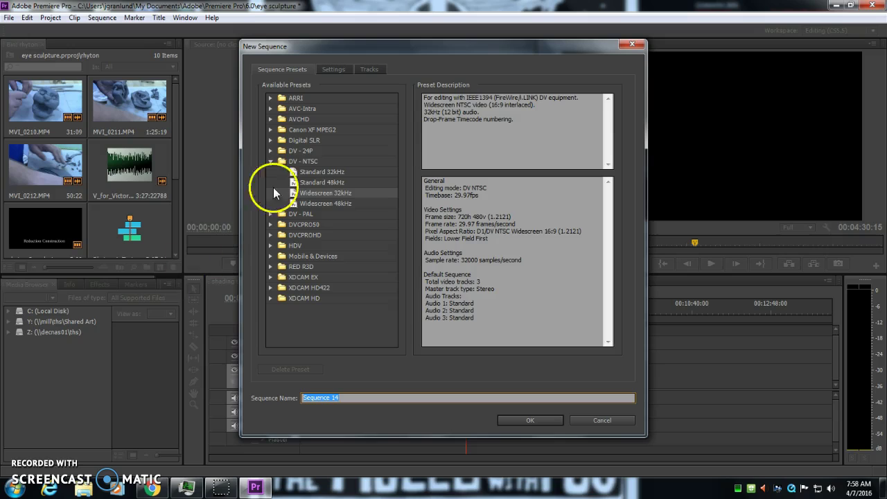
left_click(269, 120)
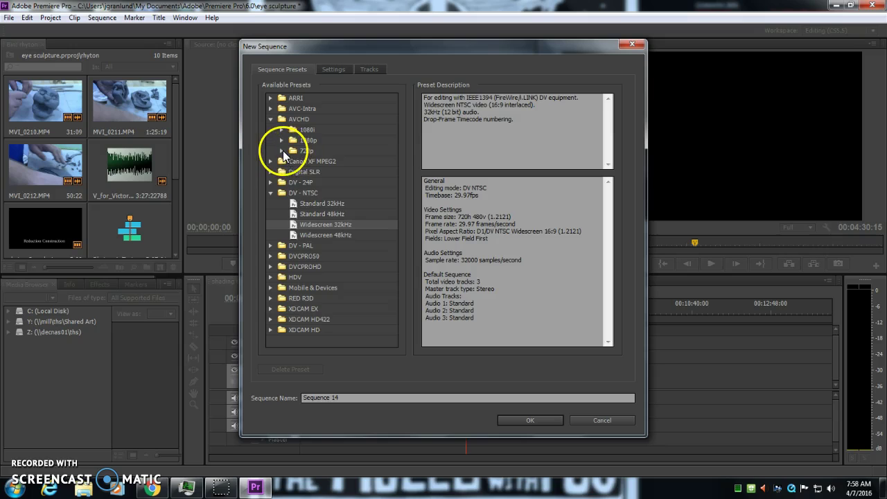
left_click(282, 150)
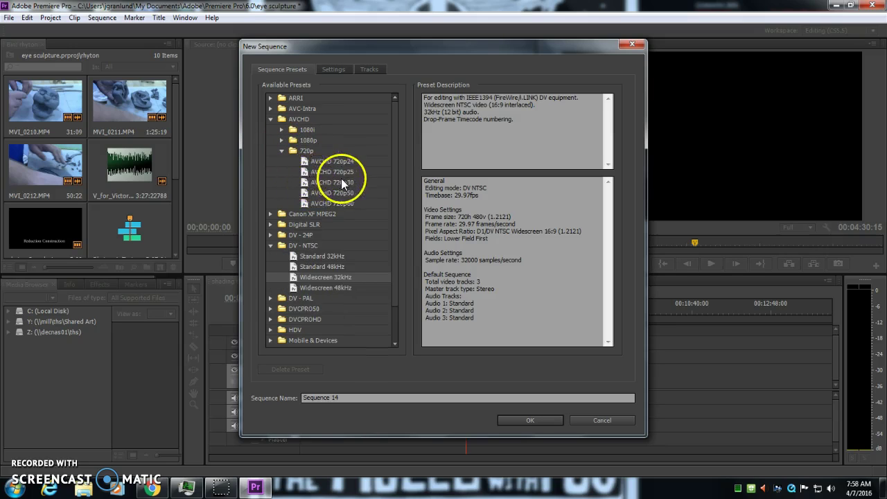
left_click(282, 139)
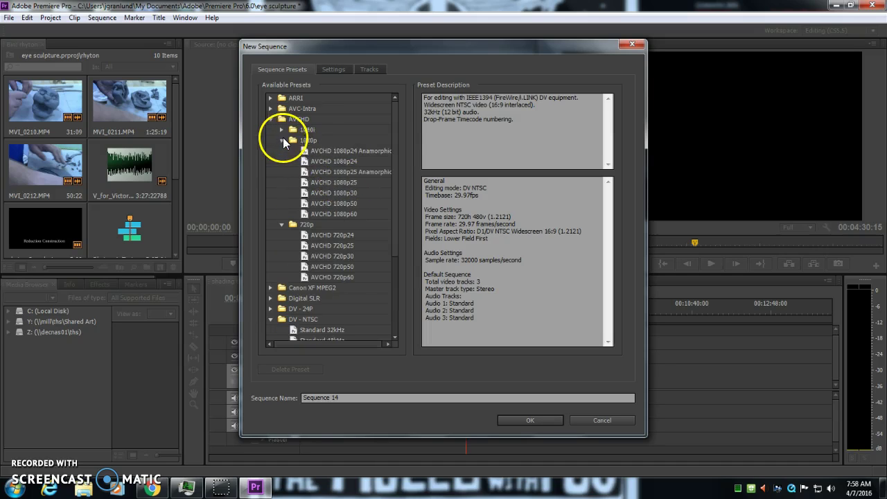
left_click(337, 193)
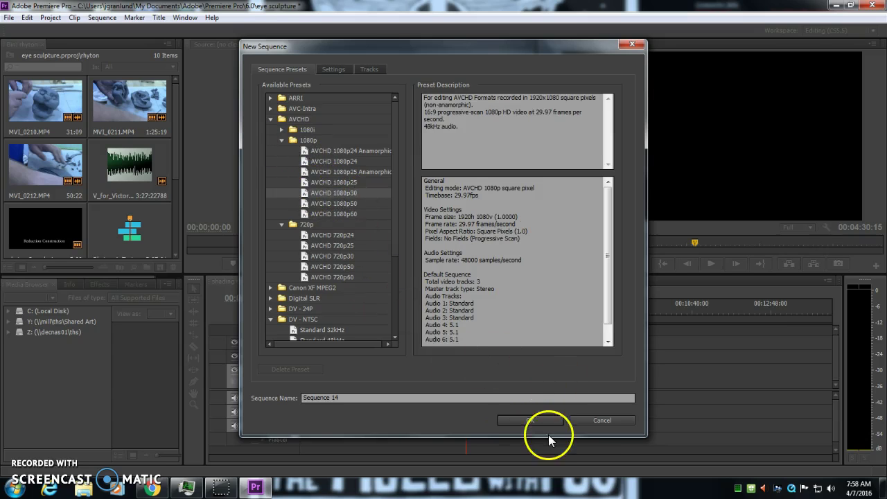
left_click(537, 420)
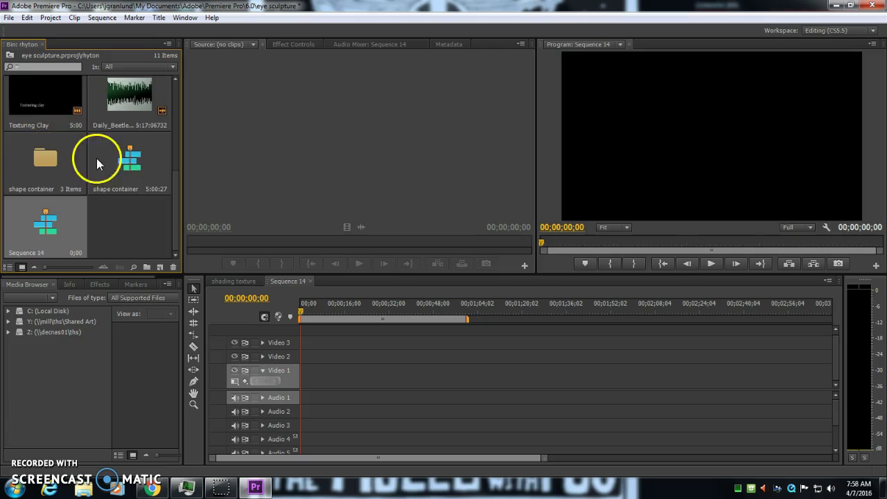
- Mark a section of MVI_0210.MP4 ending at 00:00:35:21, place it at the start of Video 1, and change the sequence settings to match it
scroll(95, 167, "up", 5)
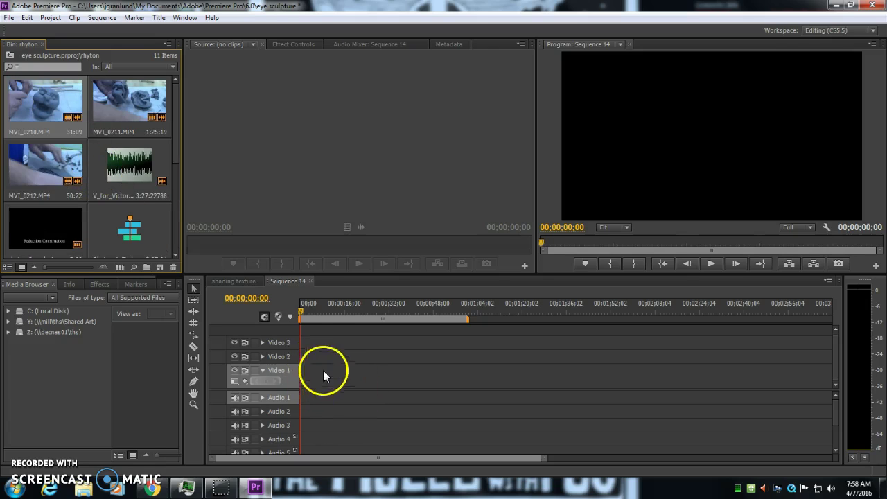
double_click(42, 102)
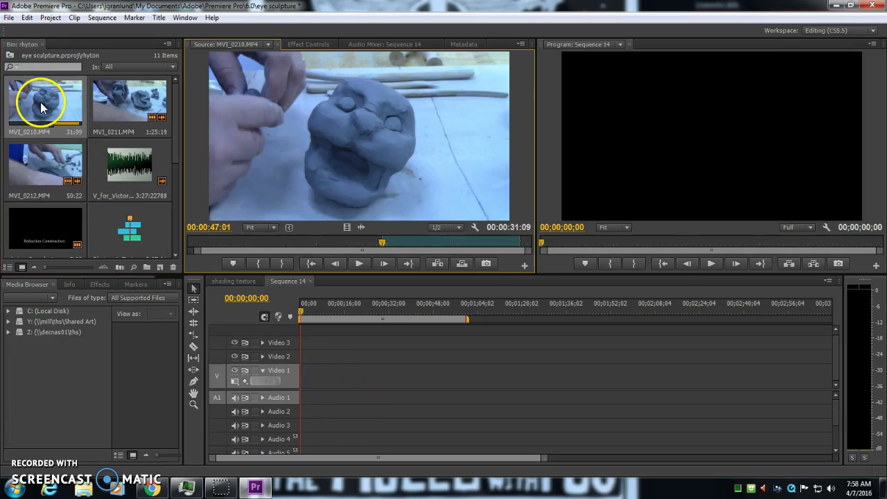
left_click_drag(384, 240, 303, 374)
left_click(259, 260)
key("o")
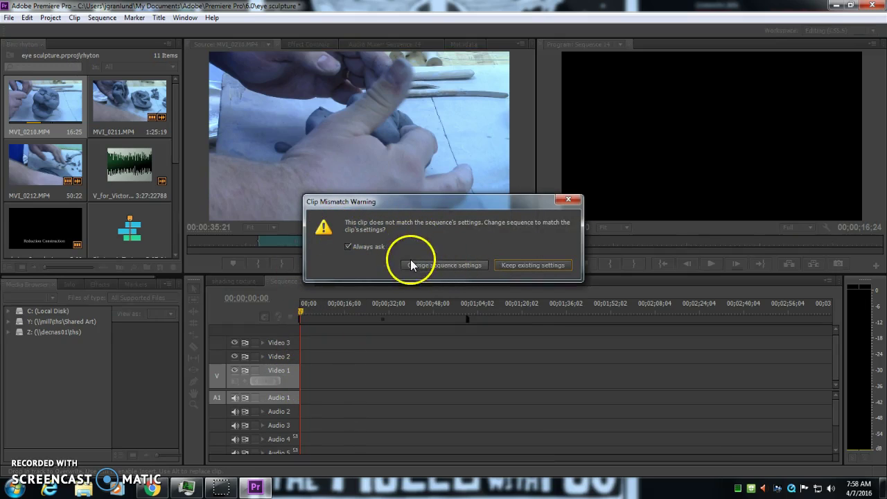
left_click(443, 265)
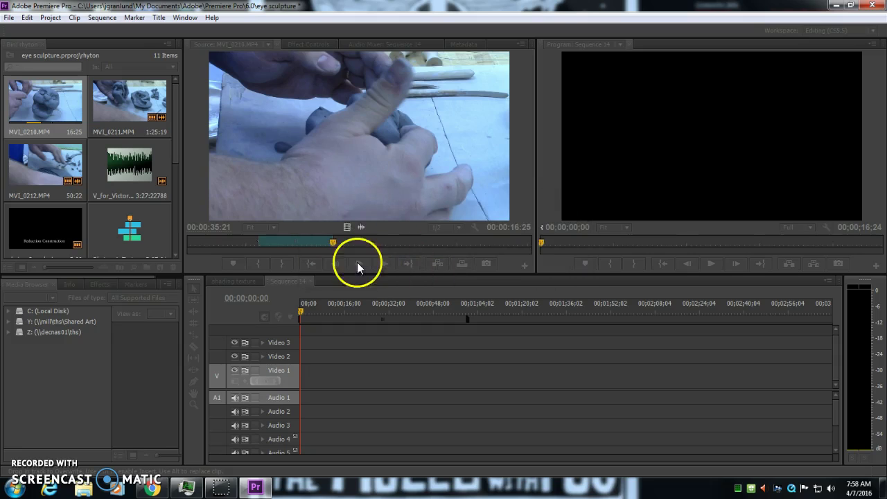
- Mark MVI_0210.MP4 from 00:00:55:11 to 00:01:05:11 and place that section directly after the first clip on Video 1
left_click(419, 242)
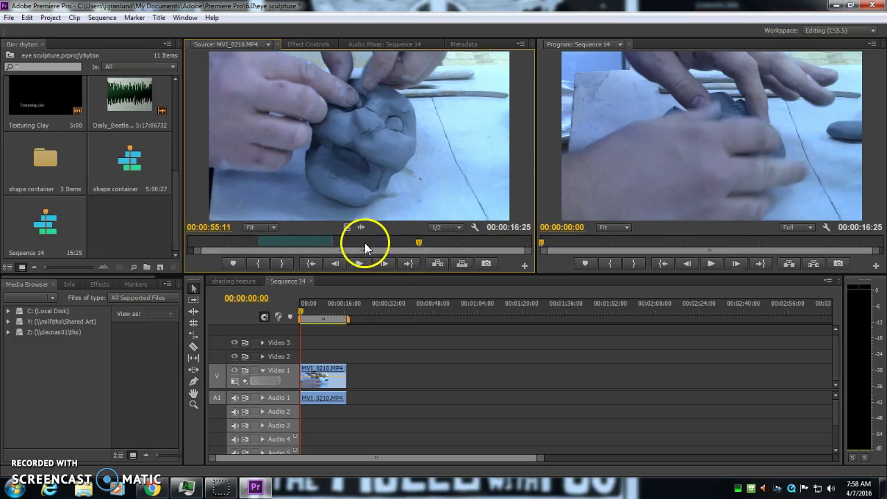
left_click(257, 264)
left_click(461, 243)
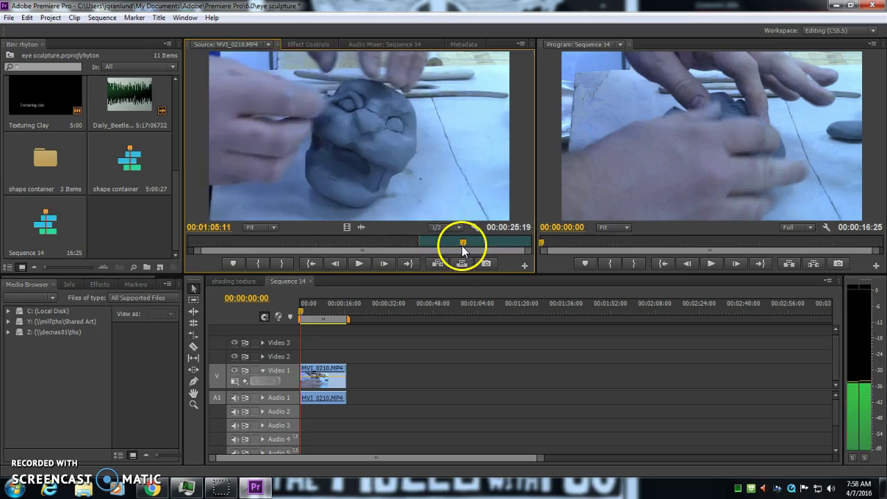
left_click(282, 264)
left_click_drag(359, 196, 346, 378)
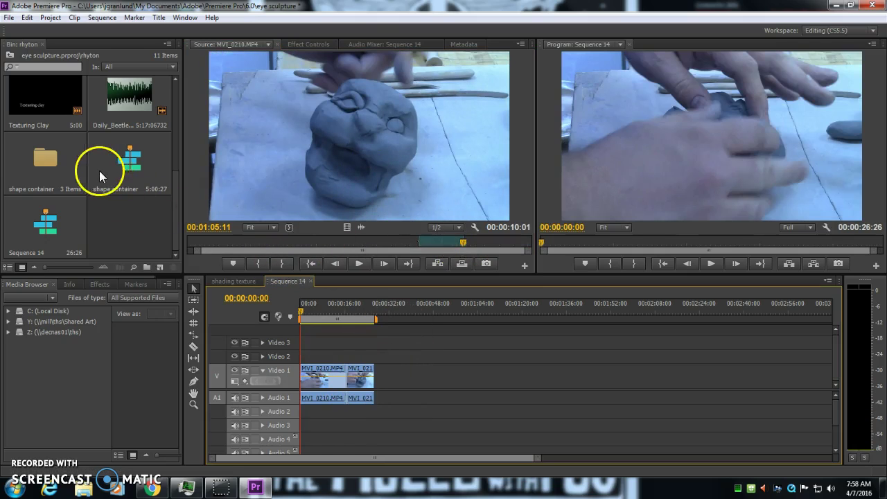
- Create a new title named "poem" with the default video settings
scroll(132, 172, "up", 3)
scroll(82, 227, "down", 3)
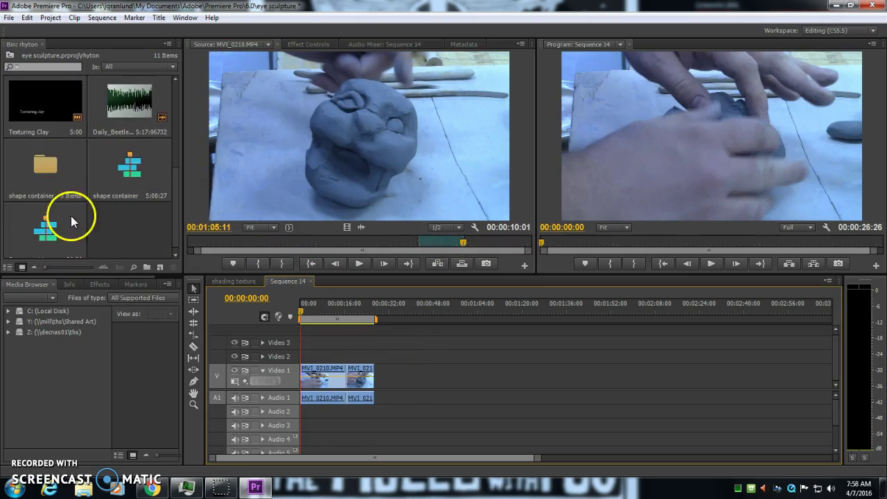
scroll(61, 203, "up", 2)
left_click(48, 165)
left_click(161, 267)
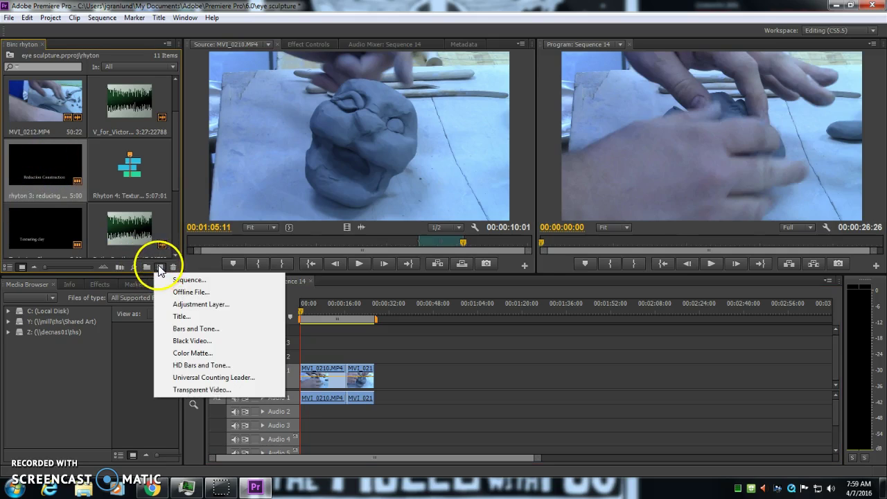
left_click(184, 316)
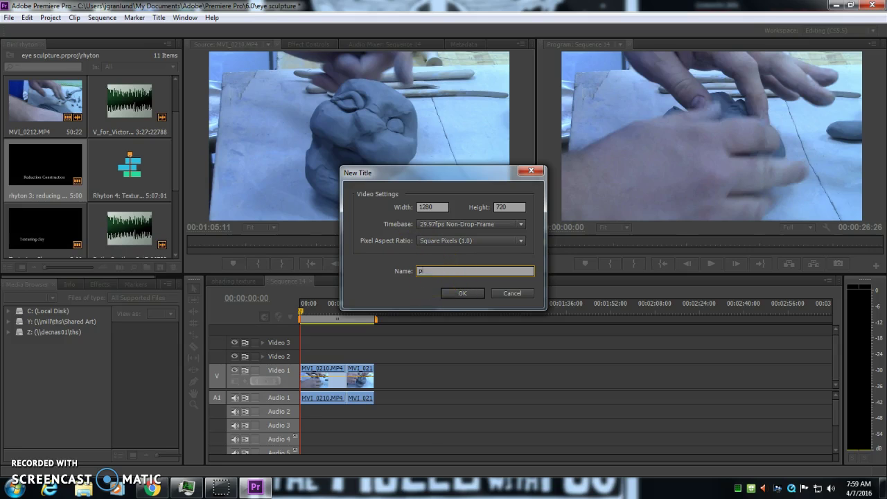
key("Return")
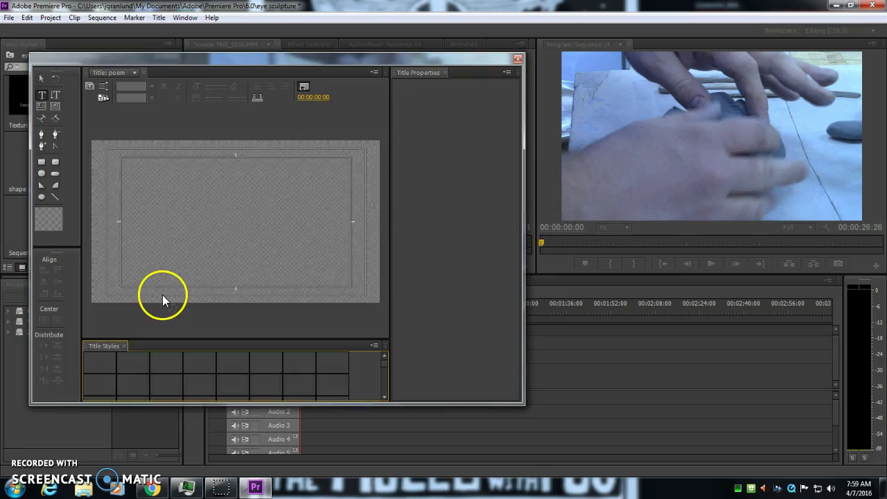
- Add the text "Life is Good" in the first title style and center it vertically and horizontally in the frame
left_click(386, 374)
scroll(386, 375, "up", 3)
left_click(99, 364)
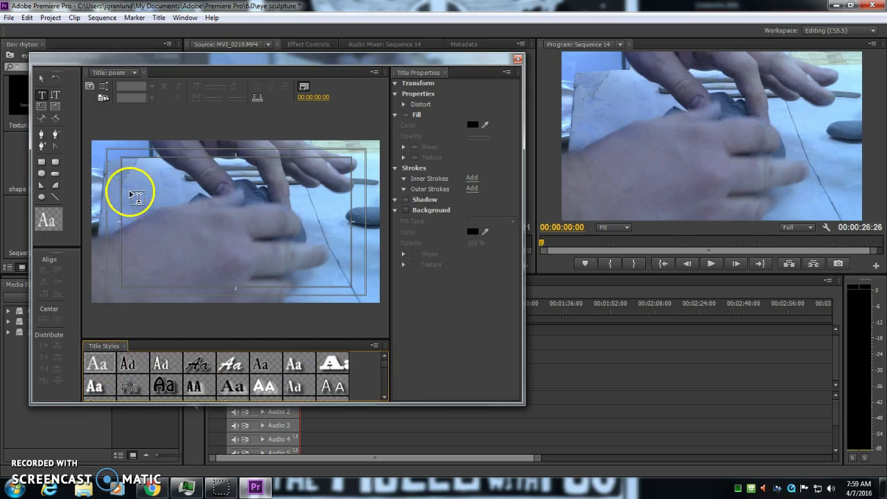
left_click(156, 228)
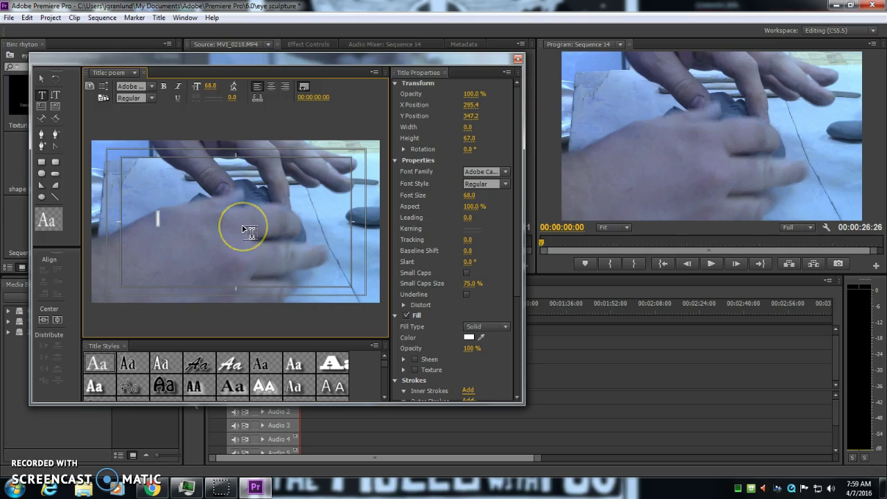
type("T")
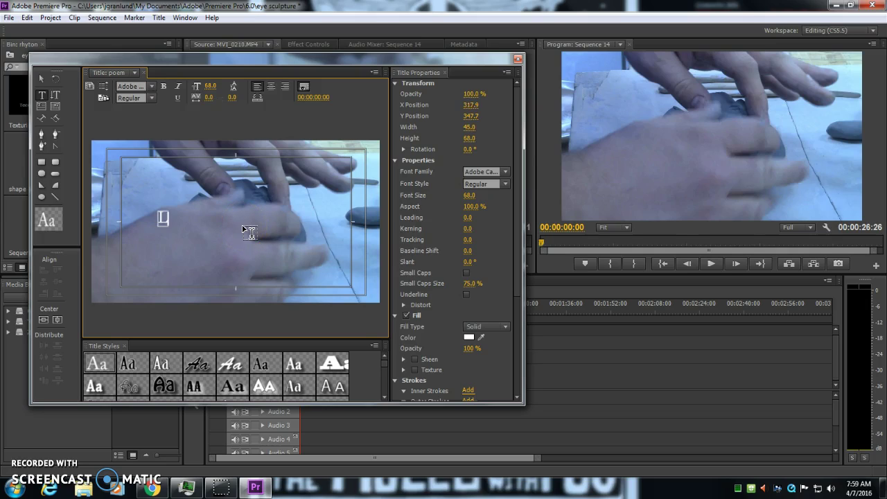
type("ife is Good")
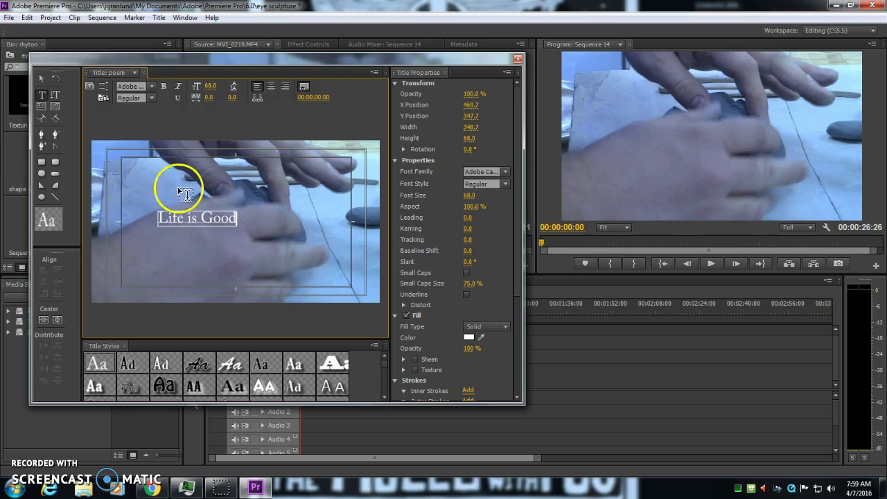
left_click(43, 320)
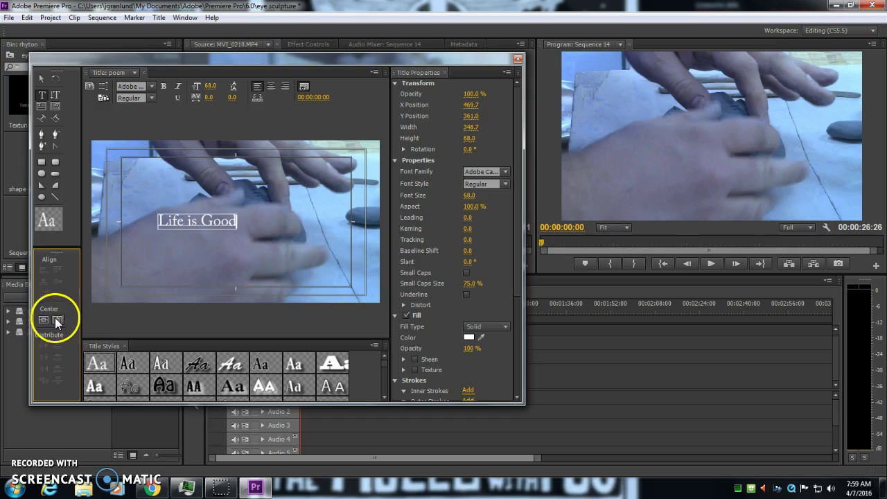
left_click(57, 319)
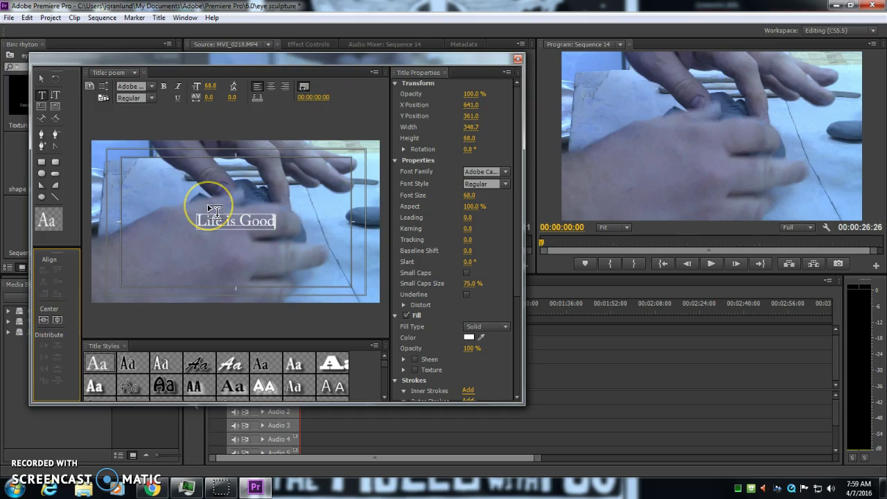
- Enlarge the "Life is Good" text to font size 98, with center alignment and centered placement in the frame
left_click_drag(277, 220, 224, 216)
left_click_drag(474, 195, 497, 198)
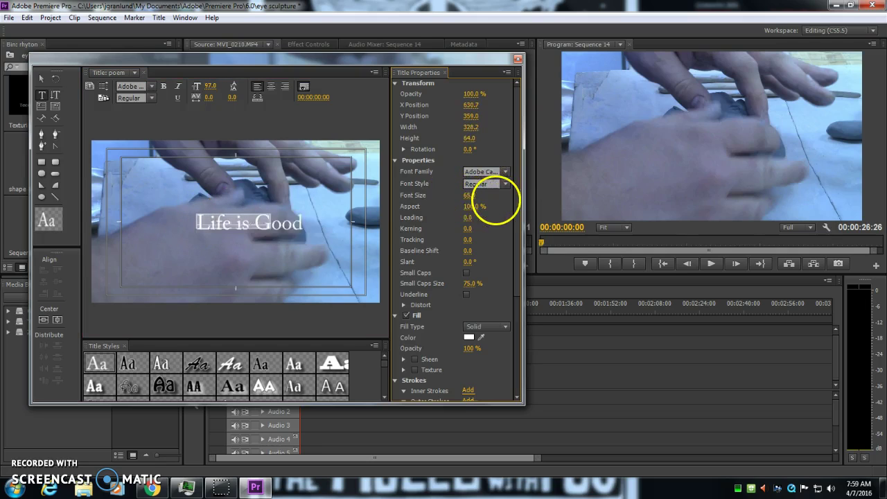
left_click(272, 86)
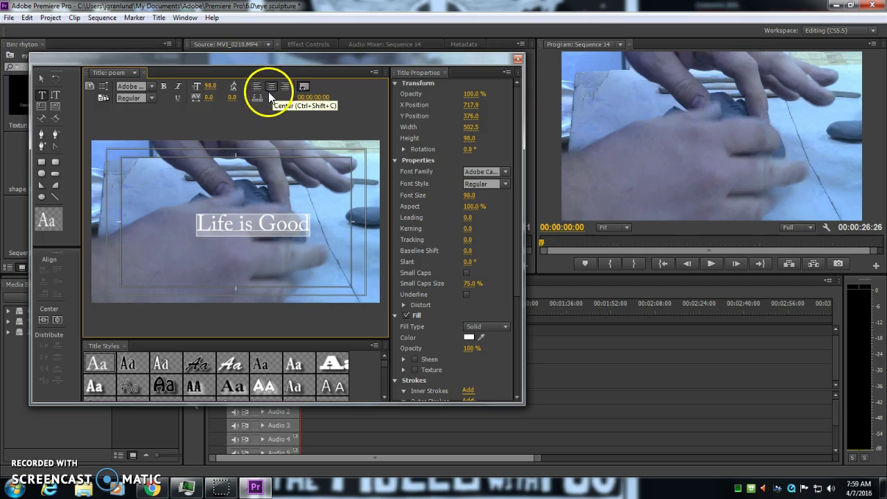
left_click(42, 319)
left_click(57, 320)
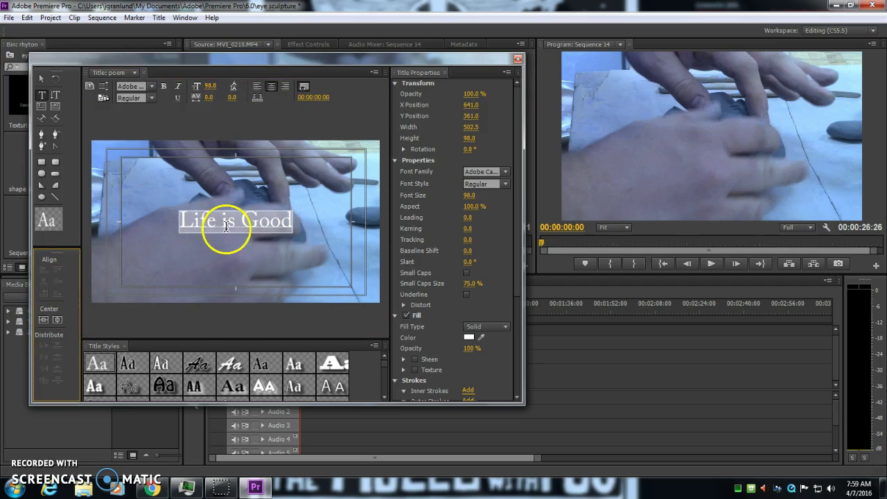
- Try out several title styles on the "Life is Good" text and reapply the first style, centered in the frame
left_click(192, 389)
left_click(263, 379)
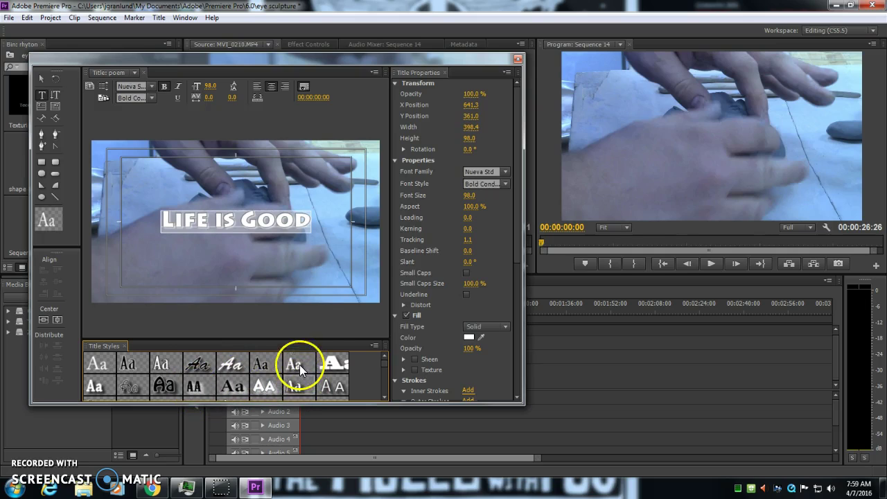
left_click(299, 364)
left_click(505, 173)
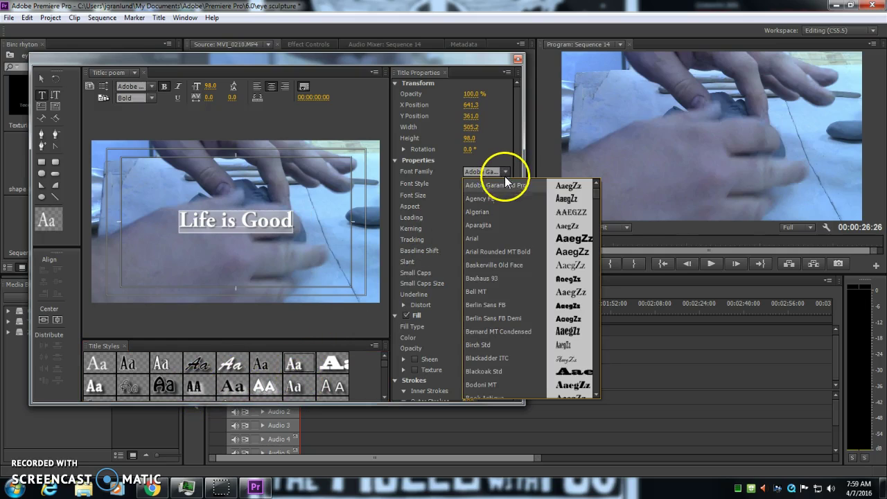
left_click(517, 124)
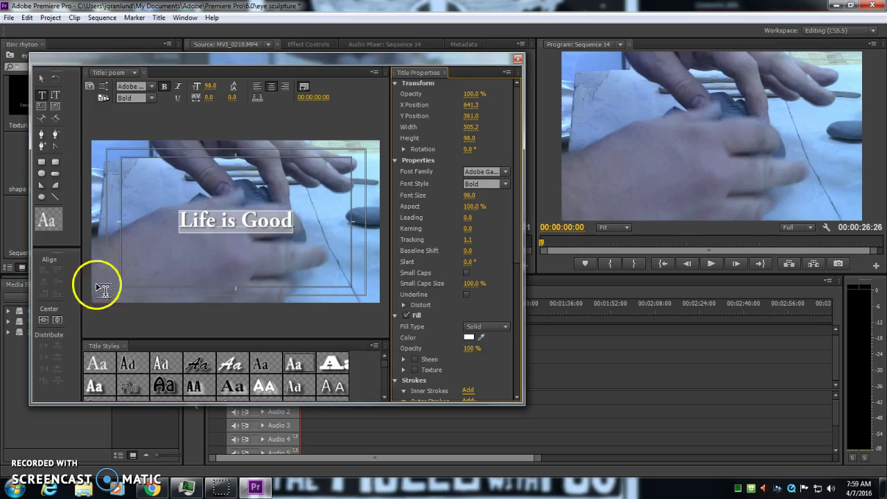
left_click(95, 369)
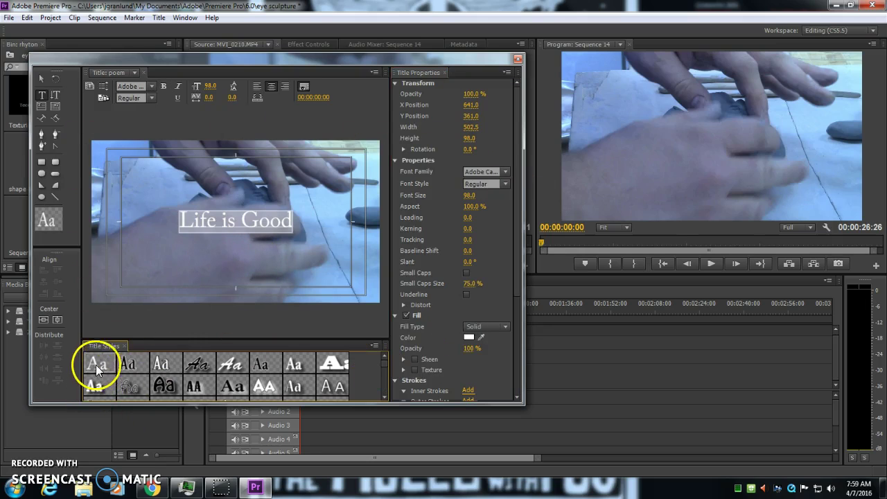
left_click(44, 320)
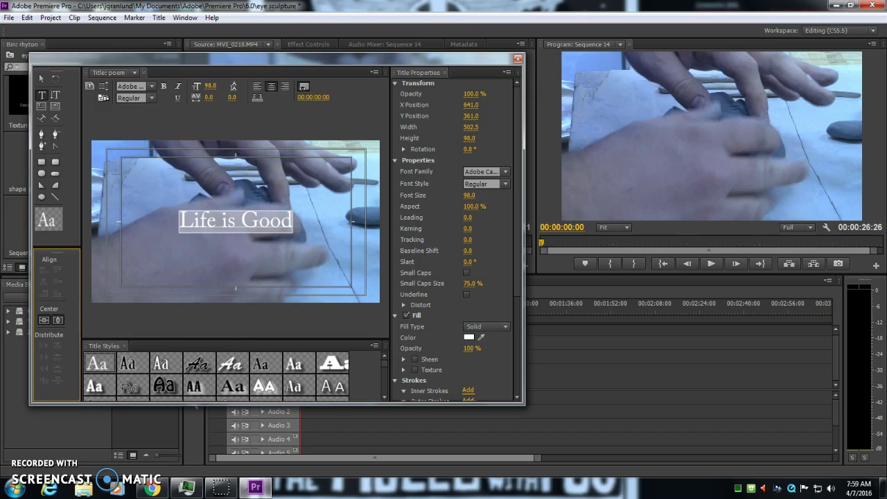
- Close the title editor and place the "poem" title on Video 2 at the start of the sequence
left_click(518, 61)
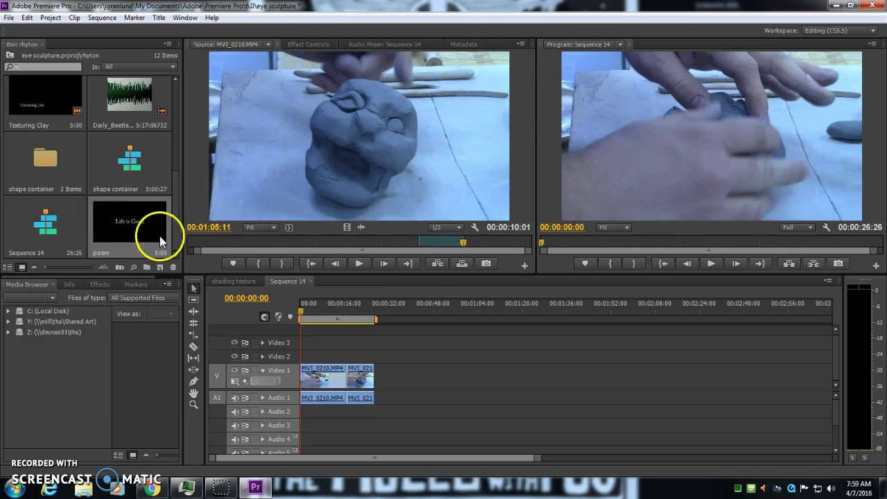
left_click_drag(191, 255, 308, 359)
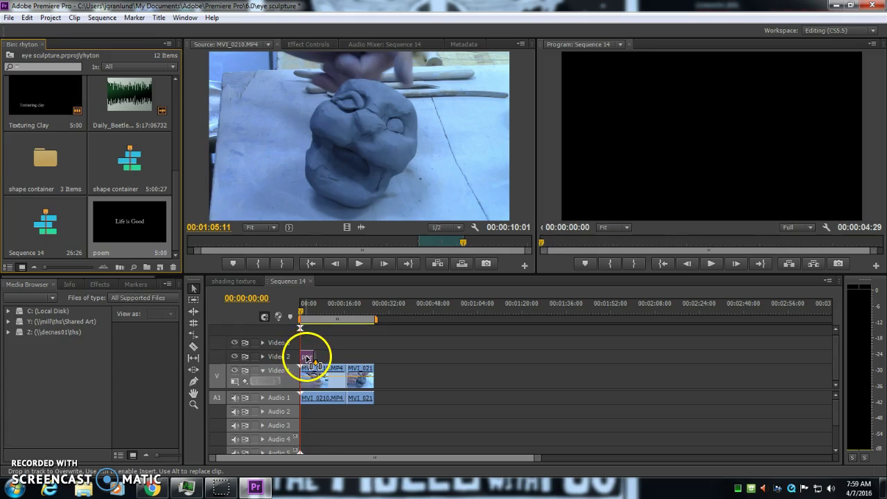
- Append the 00:01:59:16 to 00:05:41:14 section of MVI_0212.MP4 to Video 1 and trim its end so the sequence lasts 00:02:34:09
left_click_drag(176, 189, 185, 105)
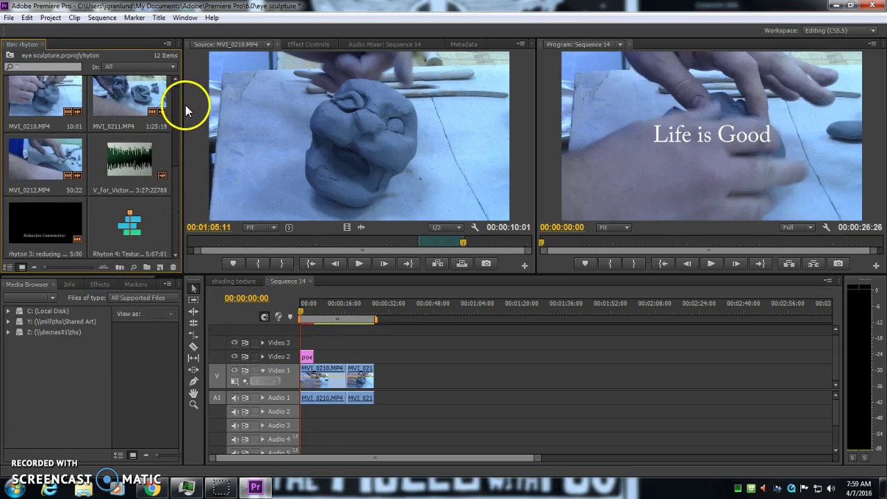
double_click(30, 172)
left_click(258, 264)
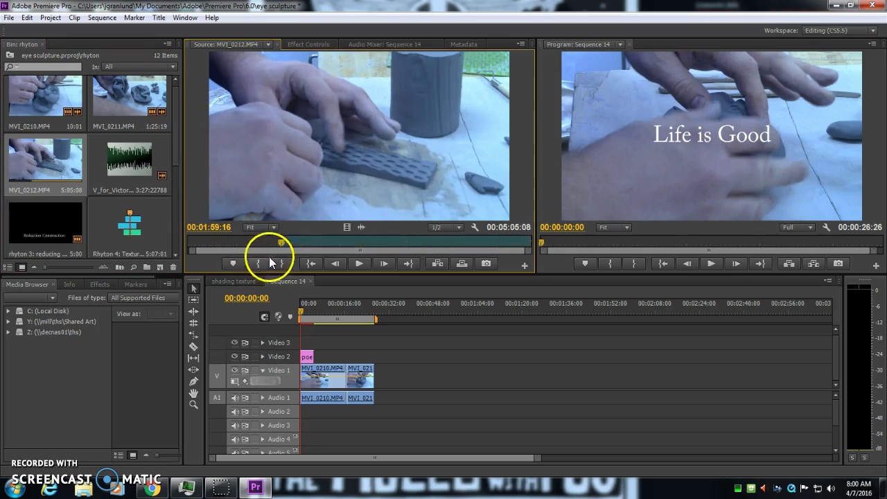
left_click(459, 243)
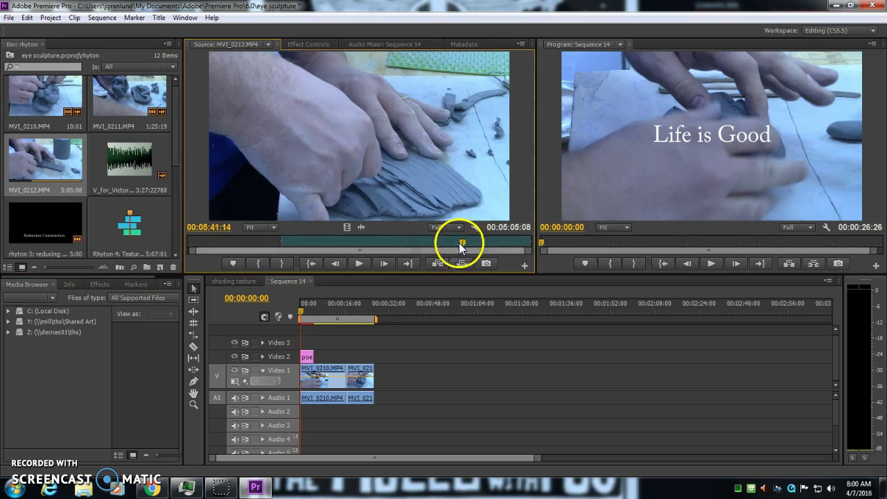
left_click(282, 263)
left_click_drag(332, 219, 374, 377)
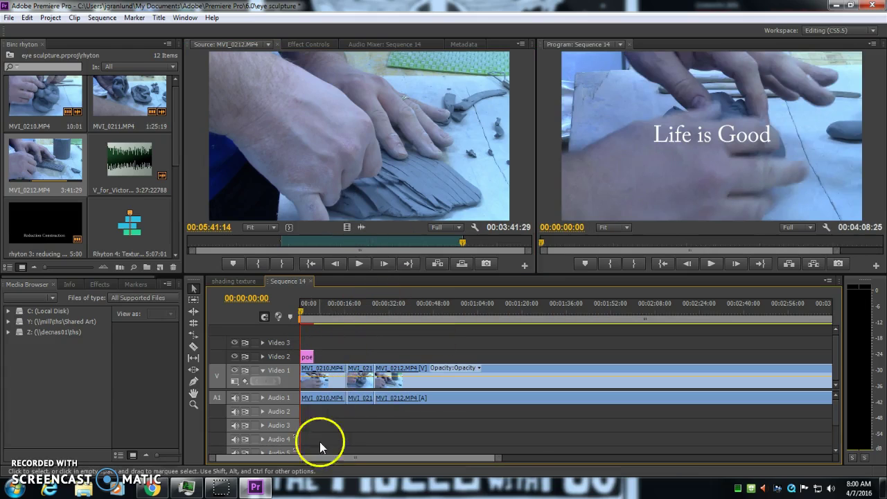
left_click_drag(495, 457, 623, 457)
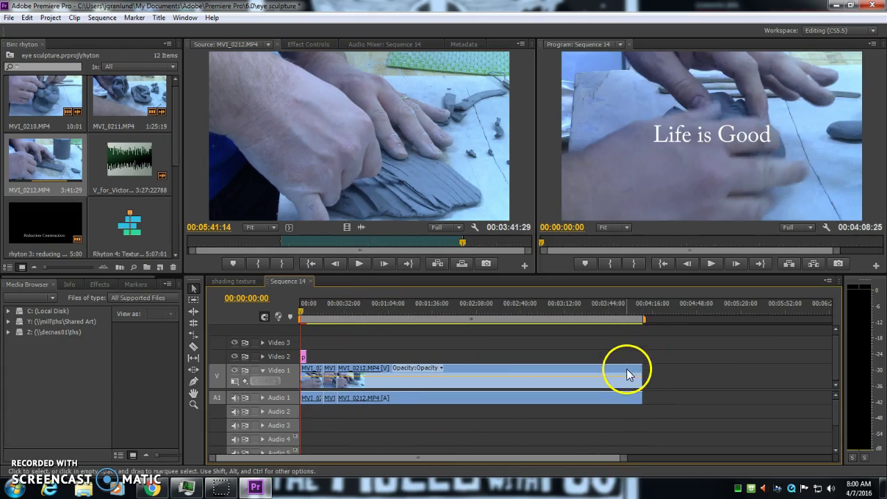
left_click_drag(636, 372, 507, 388)
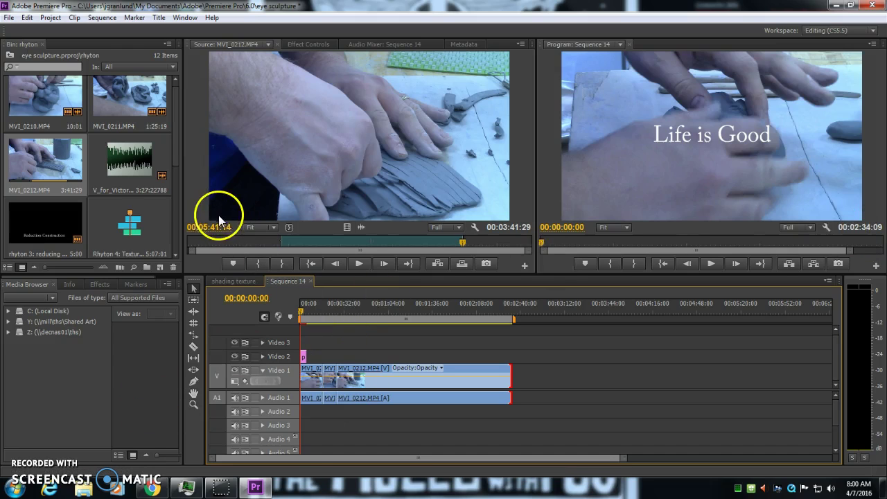
- Import the "life is good-mastered" WAV file from the Desktop and place it on Audio 2 at the sequence start
left_click(9, 17)
left_click(45, 248)
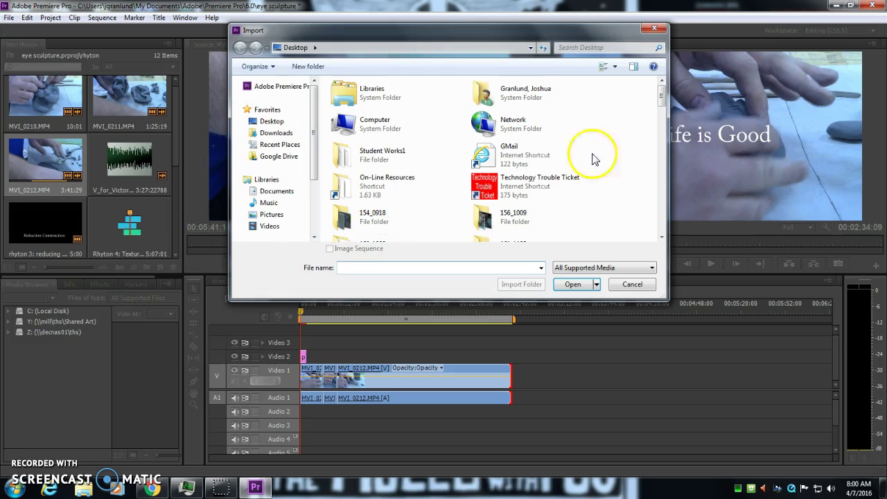
left_click_drag(662, 90, 677, 166)
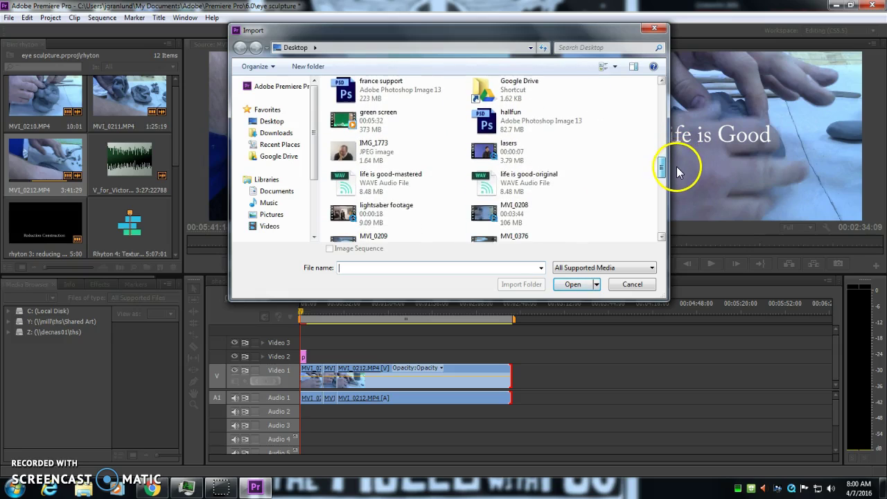
left_click(361, 183)
left_click(569, 287)
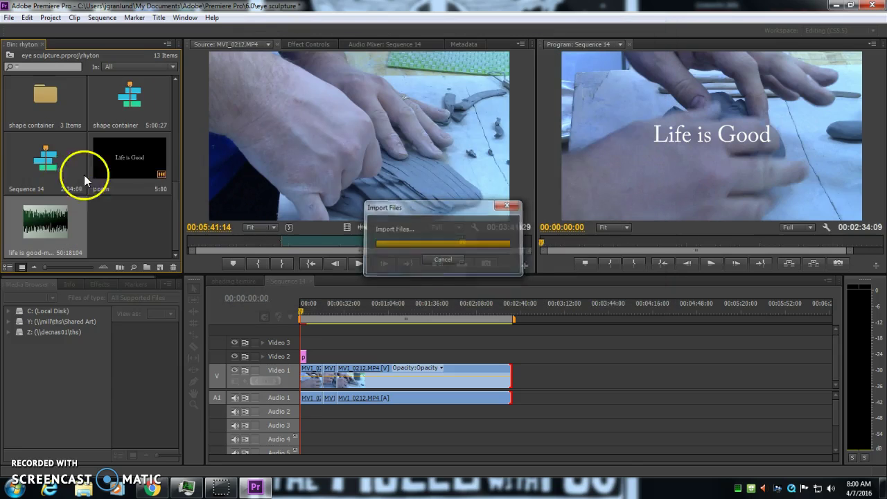
left_click_drag(23, 217, 306, 413)
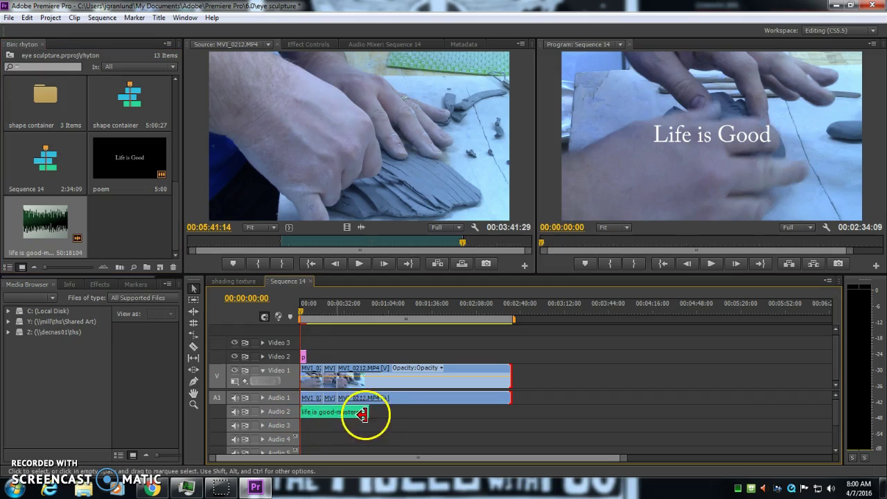
- Move the "life is good-mastered.wav" clip along Audio 2 so it starts together with the MVI_0212.MP4 clip
left_click(340, 308)
left_click_drag(366, 308, 296, 324)
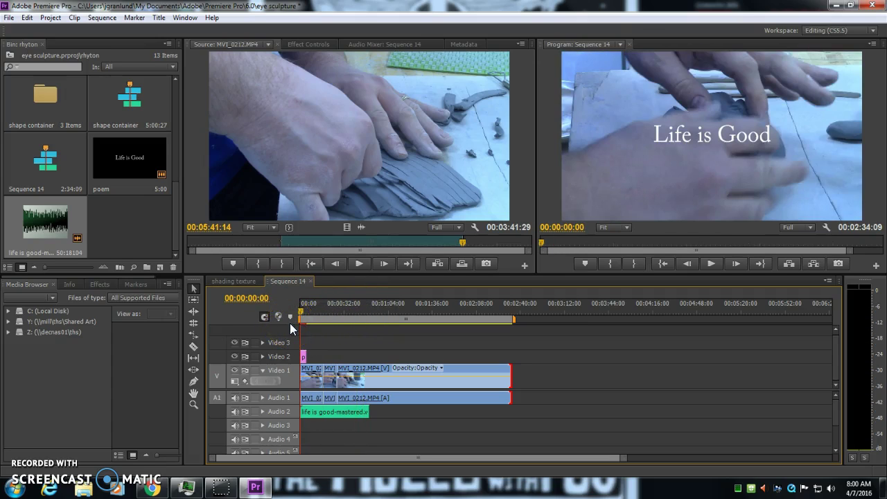
left_click(273, 444)
left_click(332, 442)
left_click(323, 409)
left_click_drag(324, 410, 362, 416)
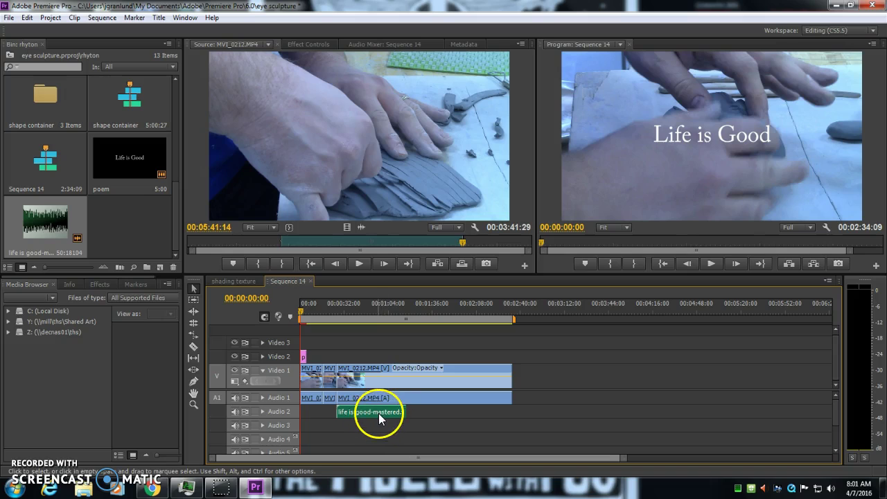
- Show the Audio 2 waveform and split "life is good-mastered.wav" into five pieces at the pauses with the Razor tool
left_click(263, 412)
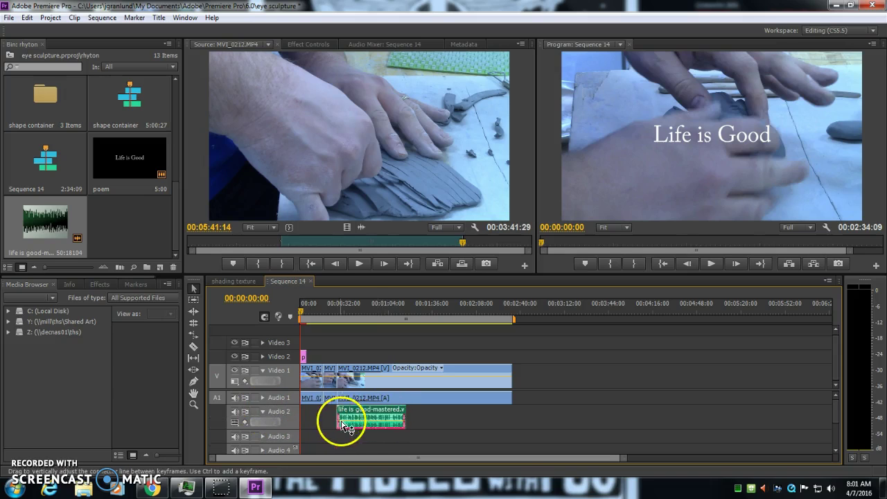
left_click_drag(629, 463, 513, 470)
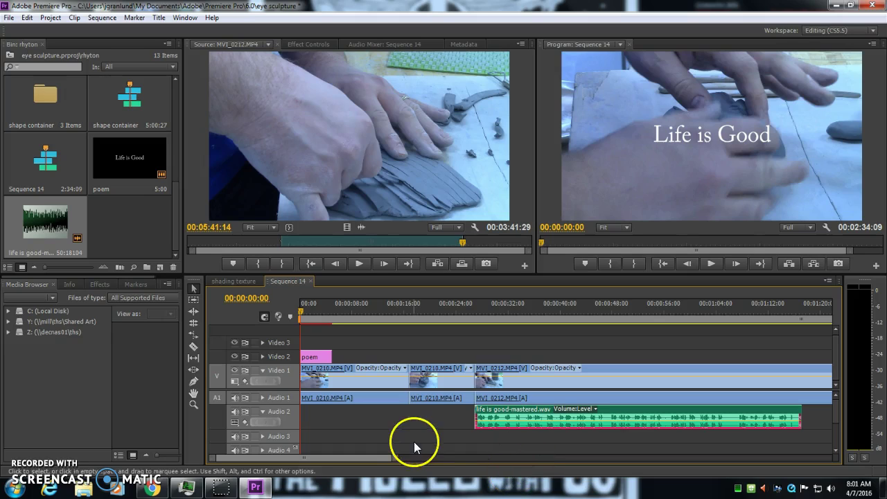
left_click(195, 346)
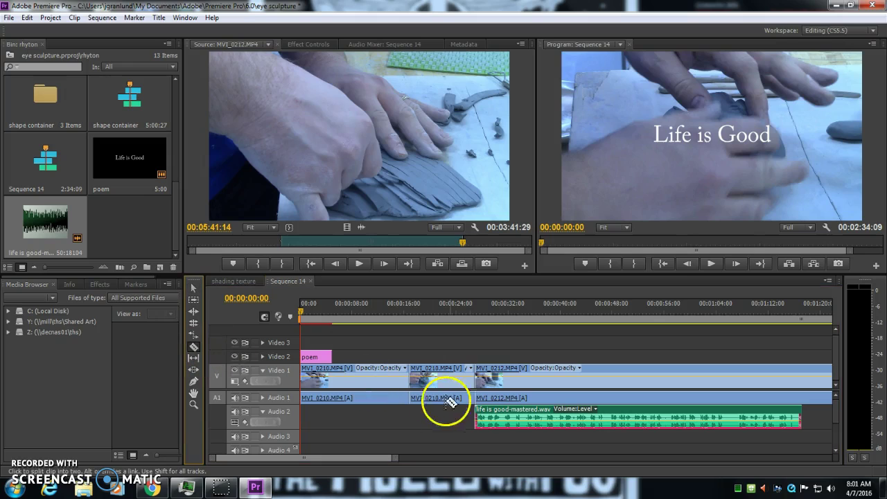
left_click(544, 420)
left_click(607, 419)
left_click(667, 419)
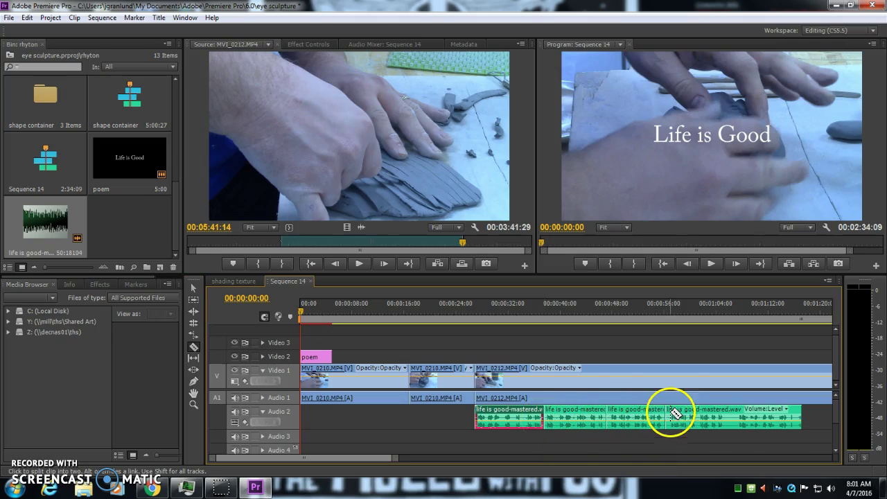
left_click(733, 419)
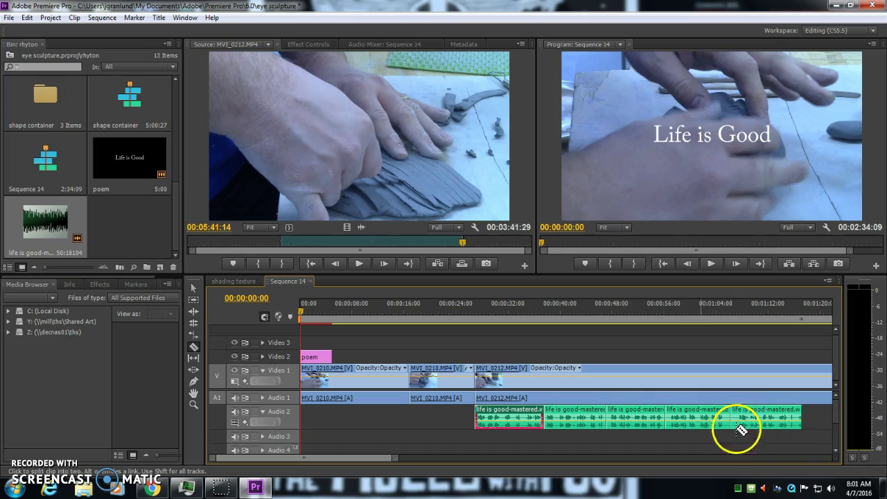
- Spread the five "life is good-mastered.wav" pieces along Audio 2 with gaps between them, starting under the first video clip
left_click(194, 288)
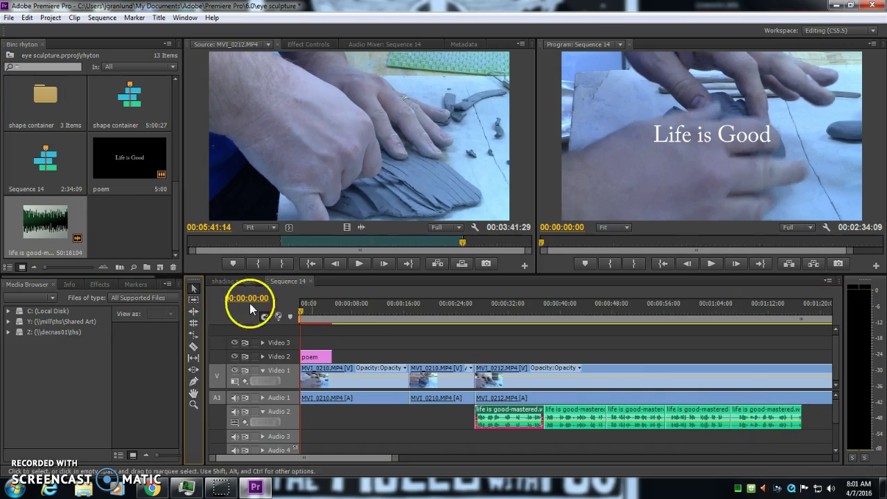
left_click_drag(492, 409, 402, 413)
left_click_drag(587, 414, 546, 418)
left_click_drag(400, 458, 450, 459)
left_click_drag(598, 415, 807, 414)
left_click_drag(545, 409, 632, 413)
left_click_drag(501, 410, 515, 410)
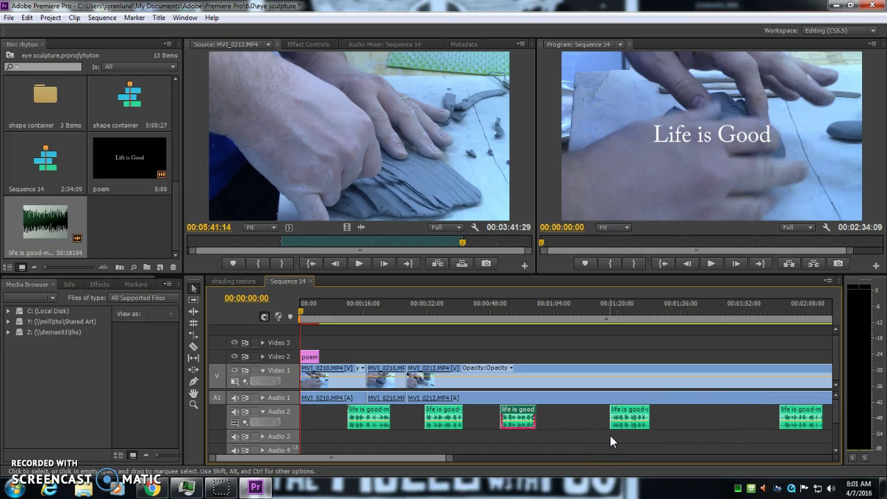
- Set Daily_Beetle.mp3's out point to 00;03;09;23, place it at the start of Audio 3 and trim its end to match the video
left_click_drag(177, 194, 178, 164)
double_click(126, 130)
left_click_drag(215, 240, 392, 248)
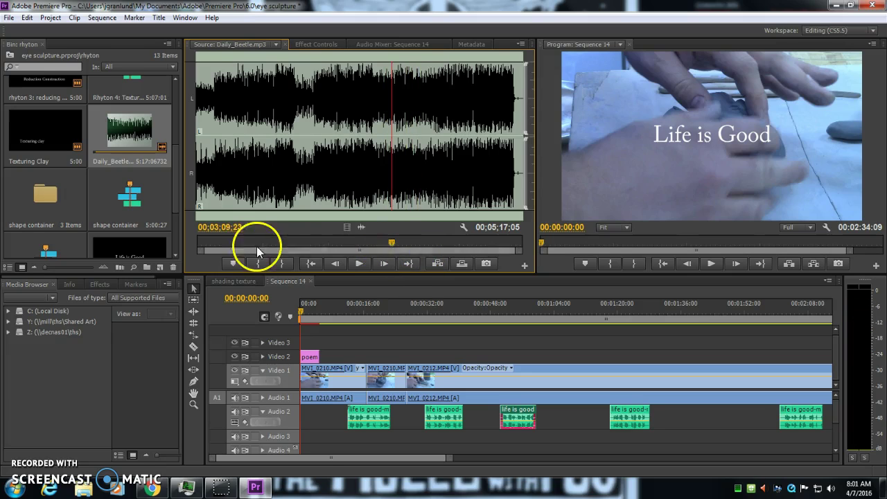
left_click(283, 263)
left_click_drag(352, 197, 425, 159)
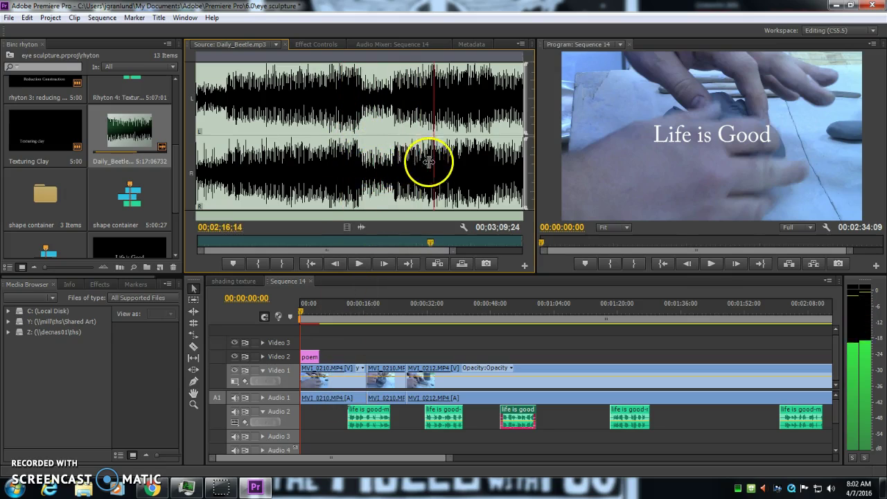
left_click_drag(361, 381, 300, 436)
left_click_drag(441, 462, 570, 435)
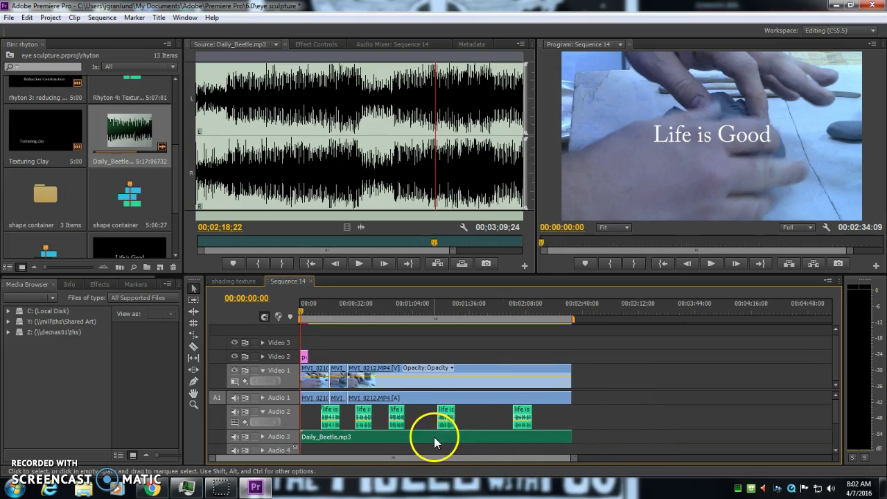
- Expand the Audio 3 track and lower its volume to -18.5 dB in the Audio Mixer
left_click(262, 436)
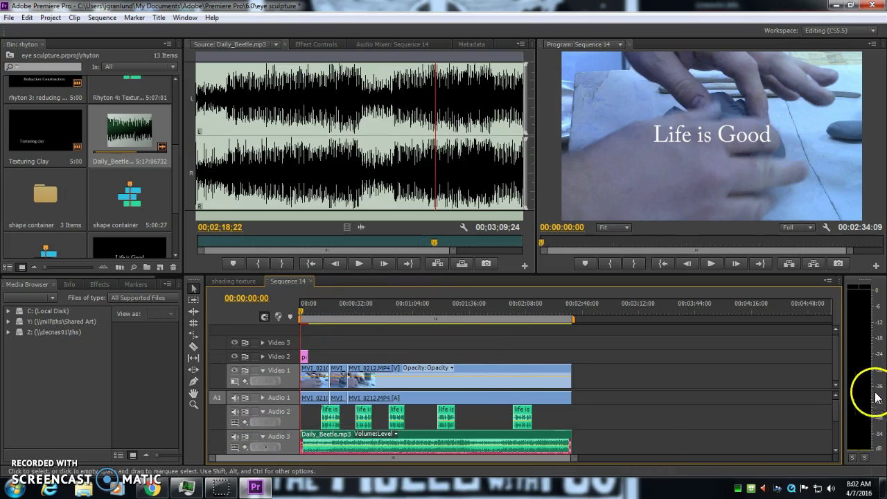
mouse_move(832, 411)
left_mouse_down()
mouse_move(836, 425)
mouse_move(836, 415)
left_mouse_up()
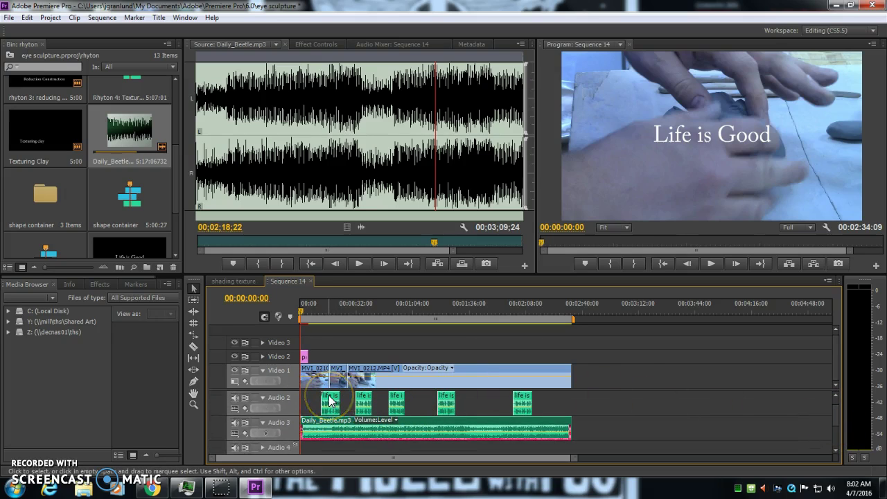
left_click(314, 43)
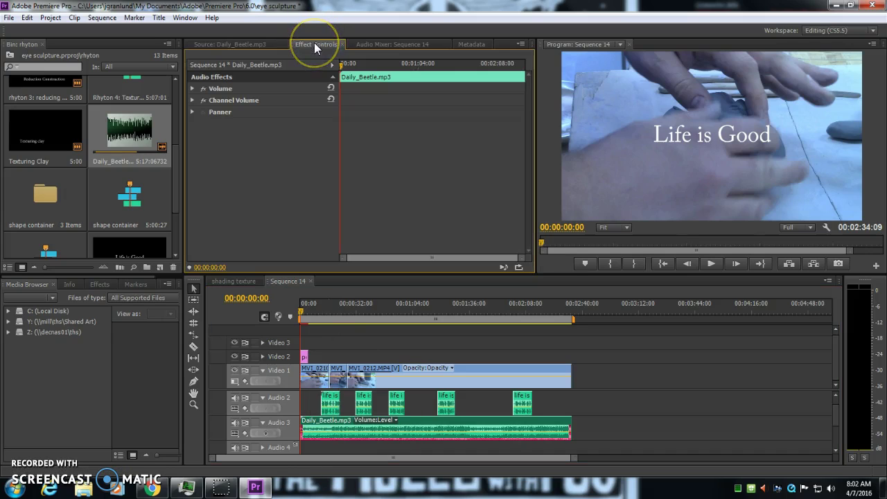
left_click(382, 41)
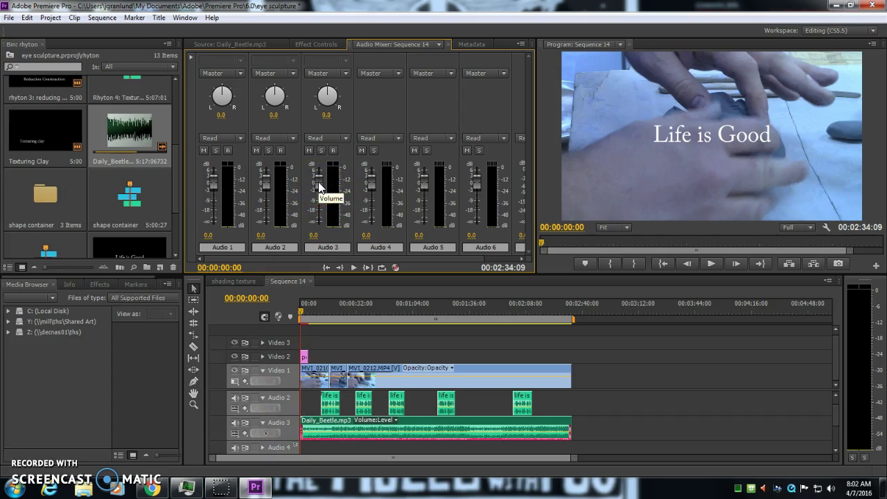
left_click_drag(318, 182, 320, 211)
- Apply the Constant Power audio crossfade to the start and end of the first two narration pieces on Audio 2
left_click(573, 466)
left_click_drag(573, 461, 457, 460)
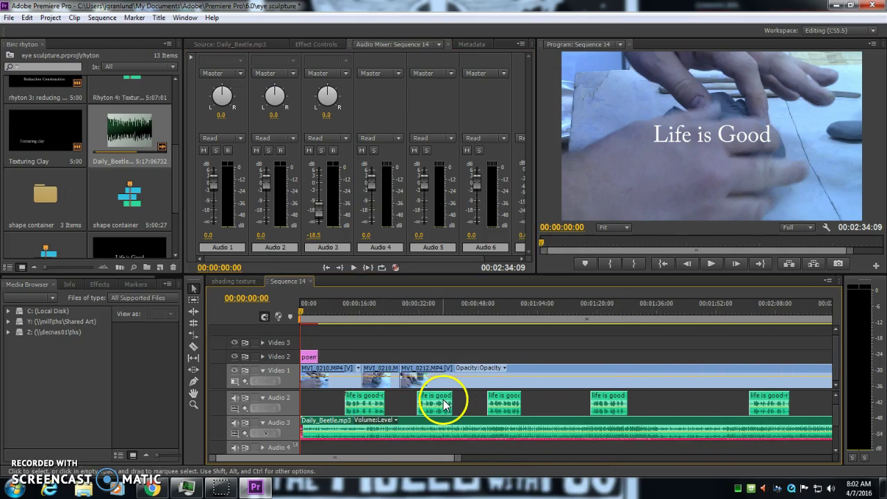
left_click(101, 283)
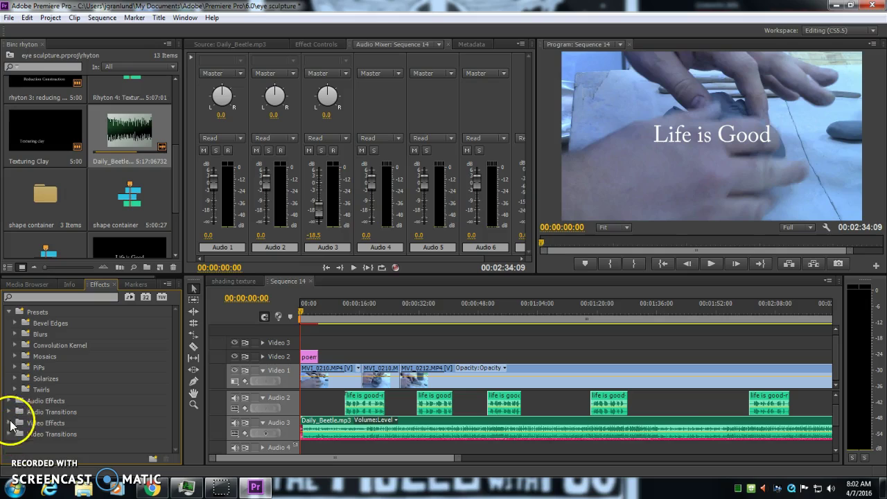
left_click(9, 312)
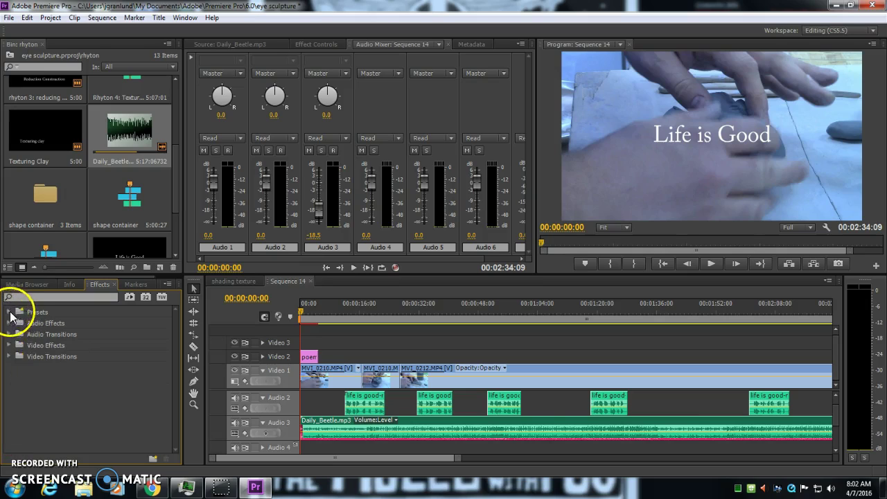
left_click(9, 334)
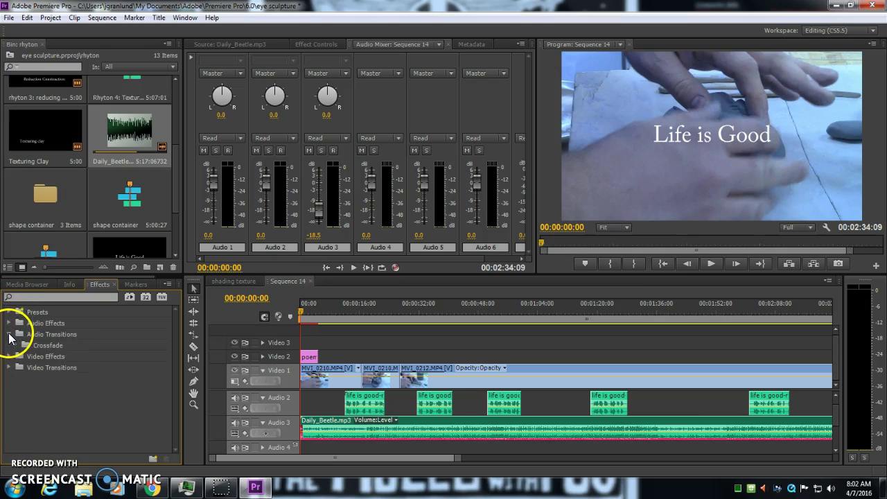
left_click(16, 345)
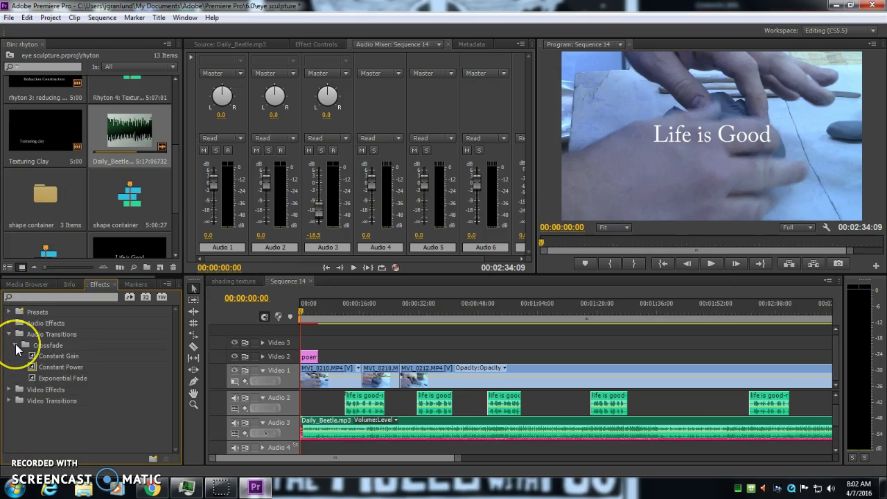
left_click_drag(34, 367, 154, 380)
left_click_drag(37, 364, 382, 404)
left_click_drag(32, 364, 422, 406)
left_click_drag(33, 364, 449, 404)
- Add Constant Power crossfades to both ends of the third, fourth and fifth narration pieces on Audio 2
left_click_drag(62, 367, 490, 398)
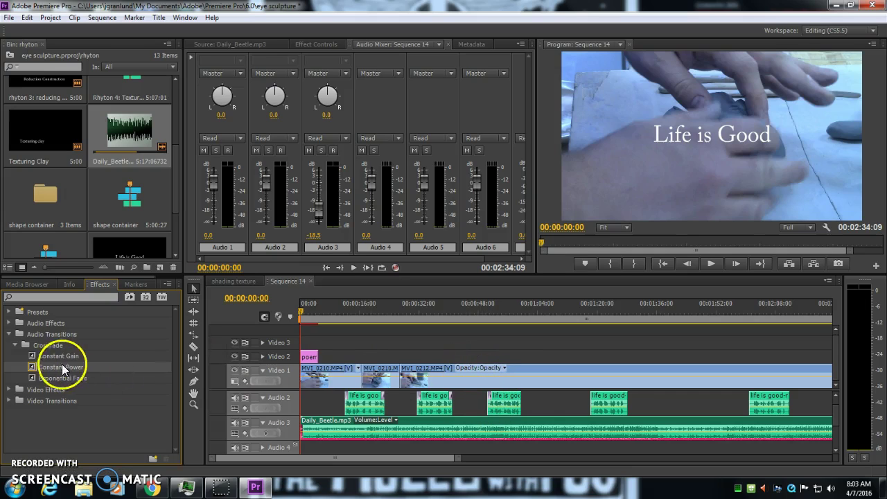
left_click_drag(34, 366, 520, 406)
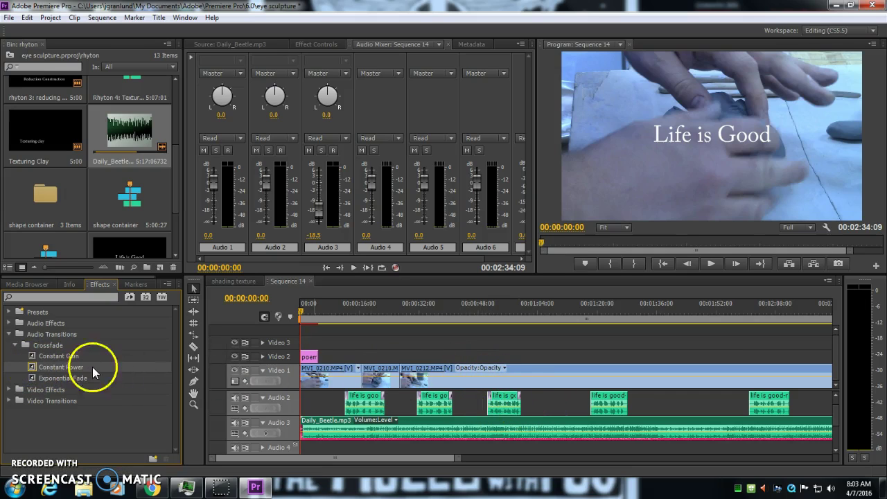
left_click_drag(34, 367, 594, 406)
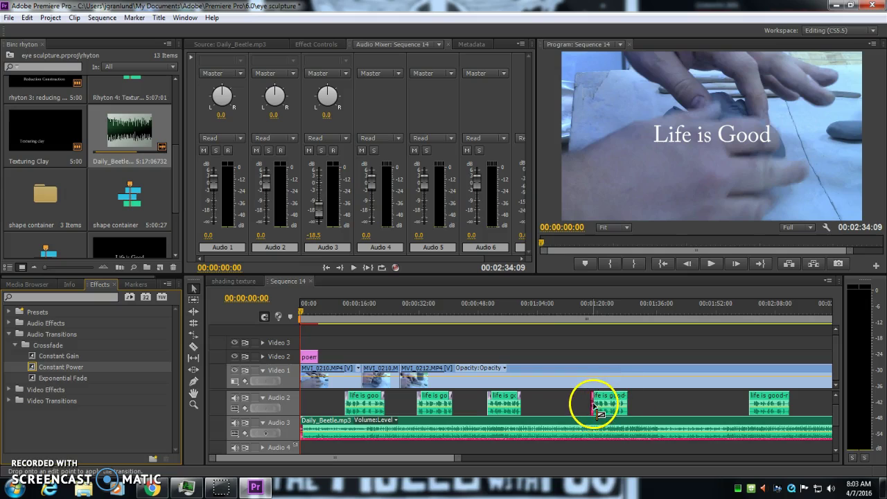
left_click_drag(36, 372, 624, 402)
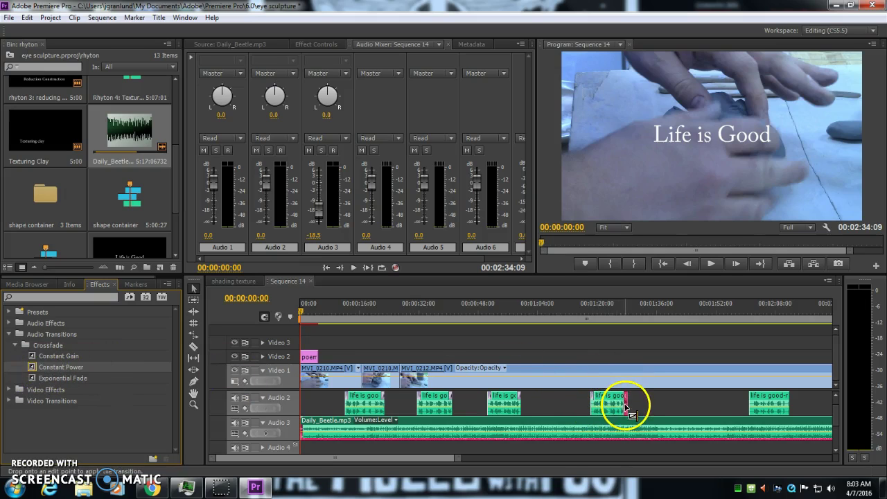
left_click_drag(42, 371, 756, 405)
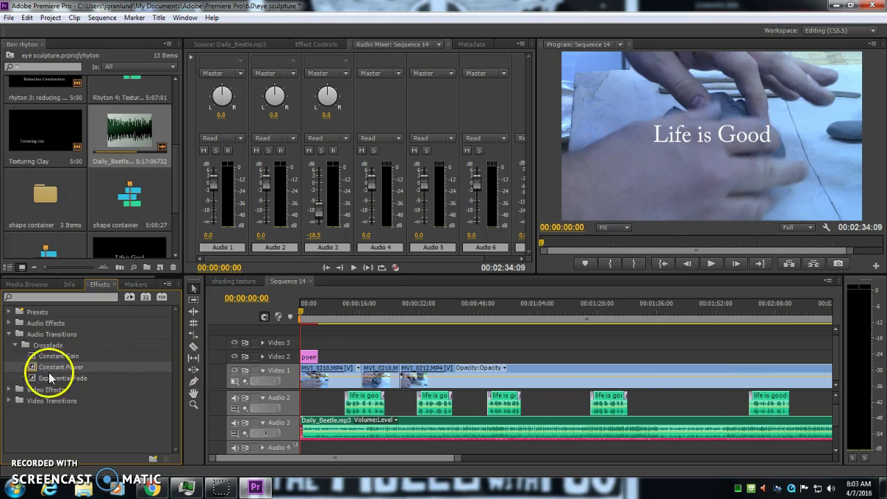
left_click_drag(34, 367, 787, 405)
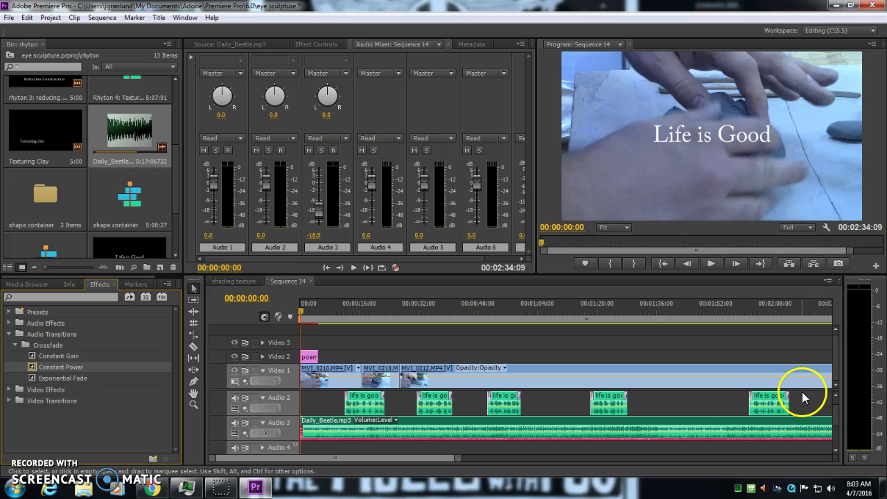
- Play the sequence from just before the first narration piece to check the audio mix
left_click_drag(456, 458, 485, 459)
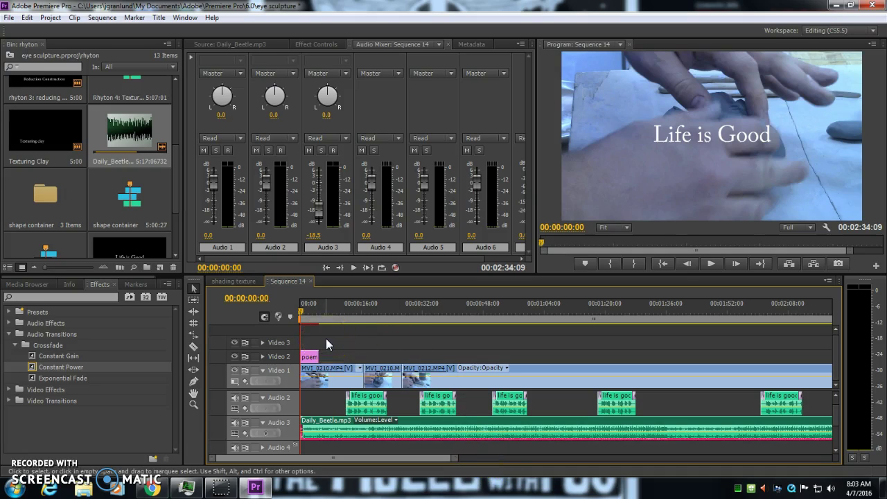
left_click(334, 307)
left_click_drag(333, 307, 344, 309)
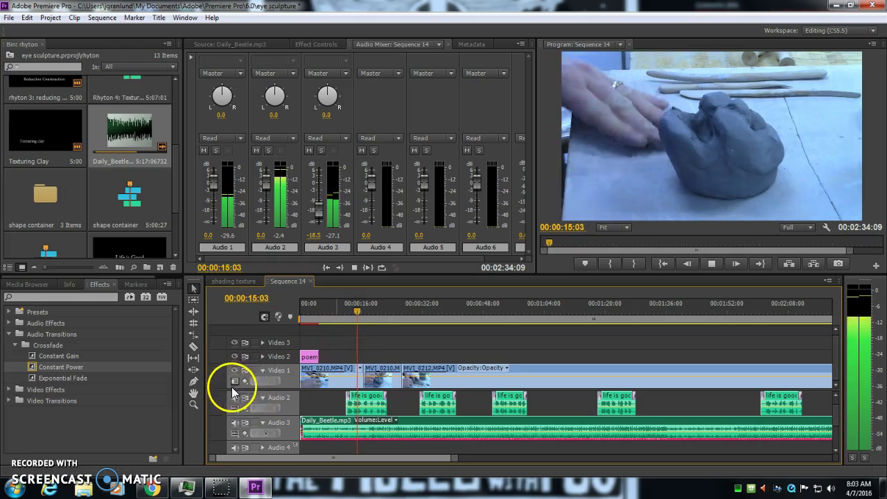
key("space")
- Lower the Audio 1 volume to -17.8 dB in the Audio Mixer and mute the Audio 1 track
scroll(836, 416, "up", 2)
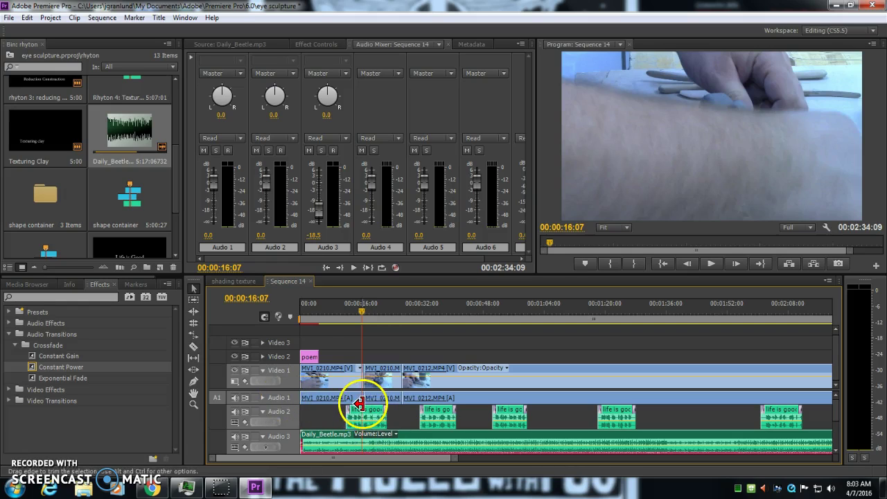
left_click_drag(211, 178, 215, 206)
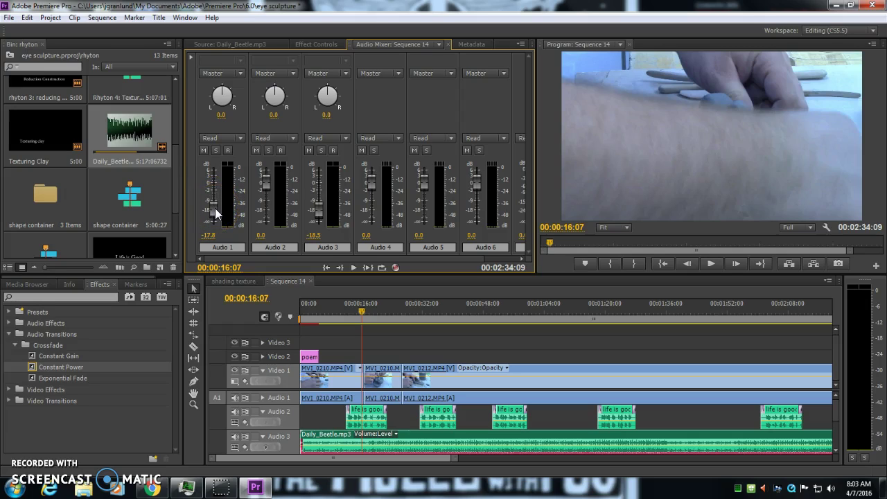
left_click(234, 398)
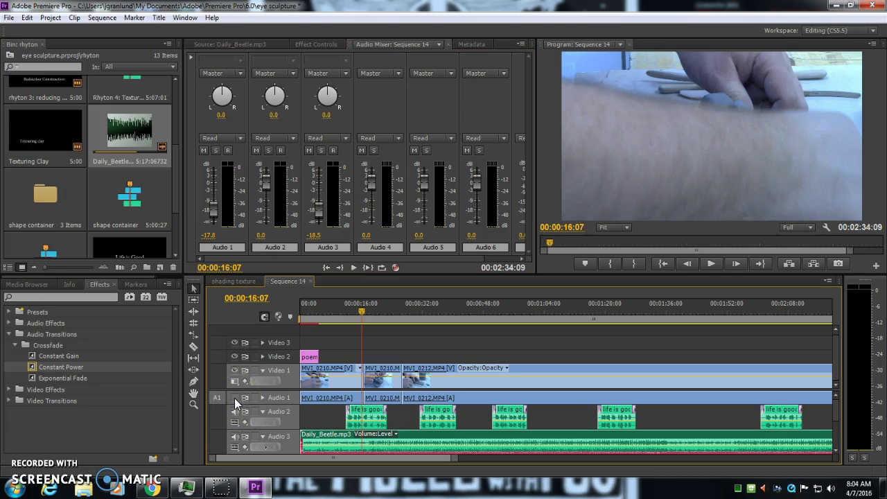
- Replay the first narration section to hear the mix of voice and music with Audio 1 muted
left_click(348, 312)
key("space")
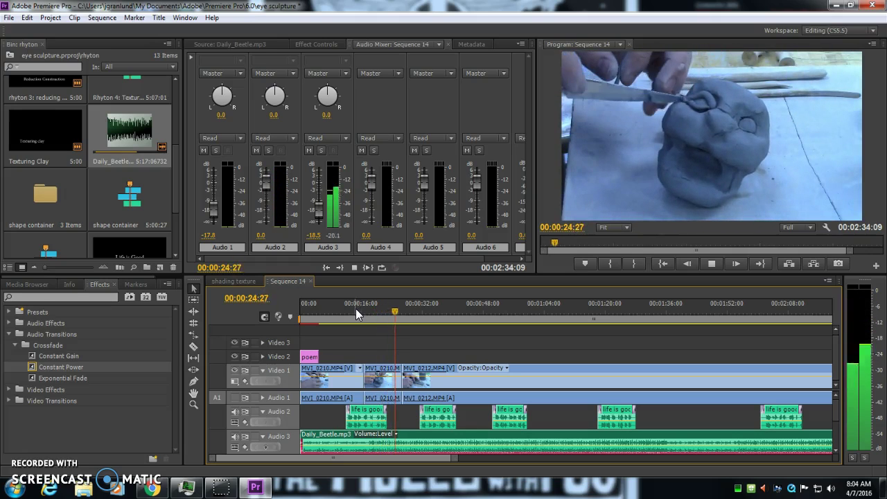
key("space")
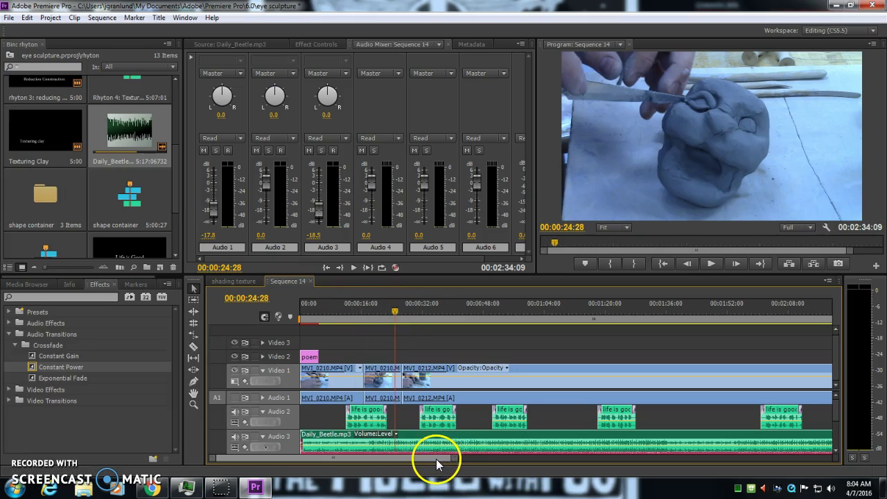
- Apply the Fast Color Corrector video effect to the second clip on Video 1
scroll(436, 459, "down", 3)
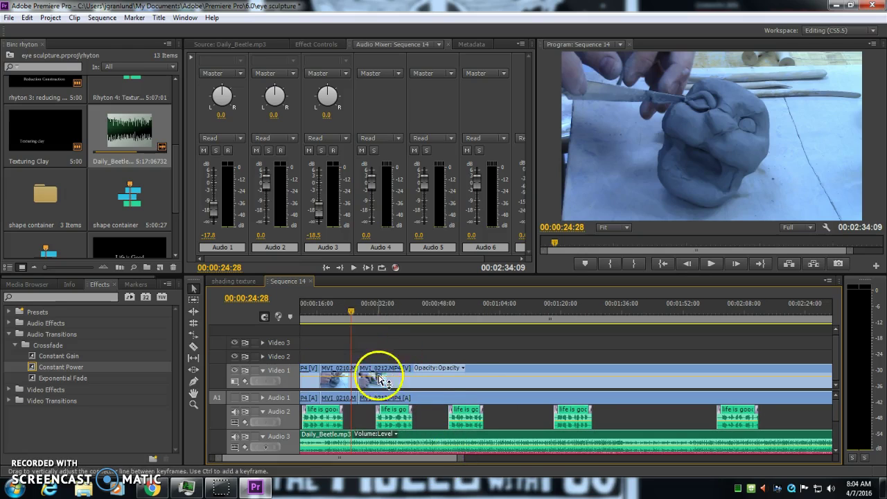
left_click_drag(349, 308, 326, 315)
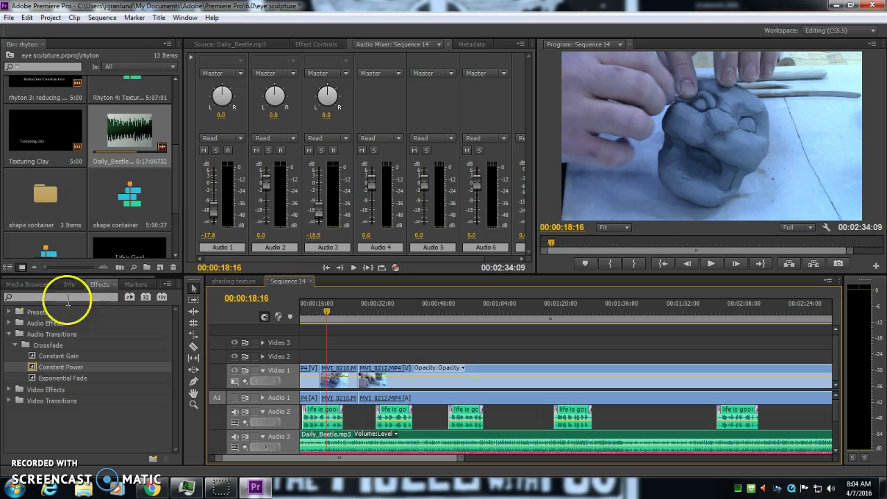
left_click(10, 334)
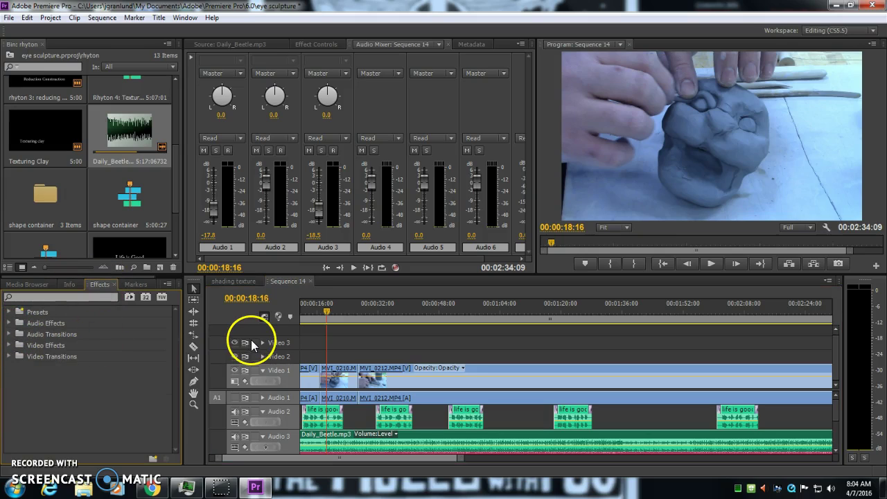
left_click(9, 346)
scroll(176, 337, "down", 2)
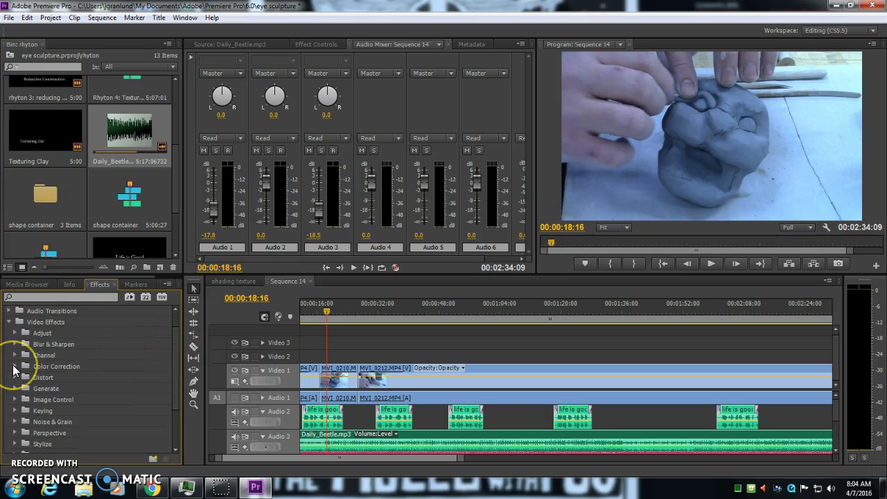
left_click(13, 365)
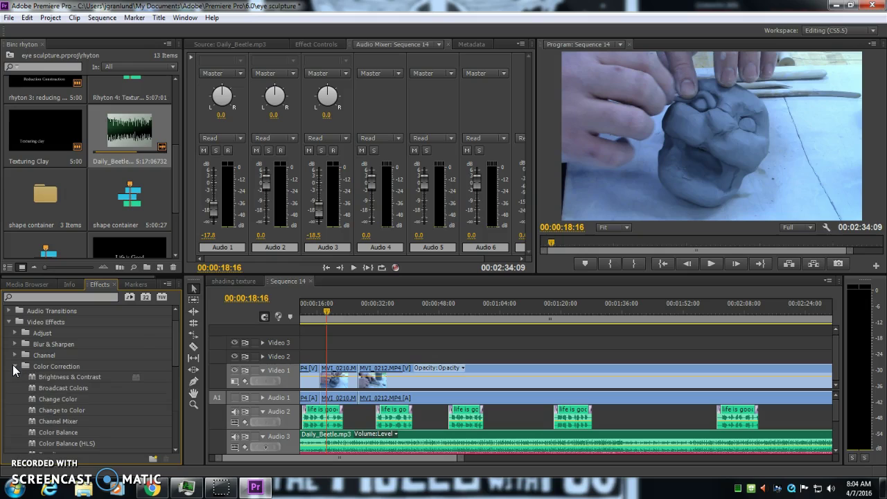
left_click_drag(172, 328, 176, 353)
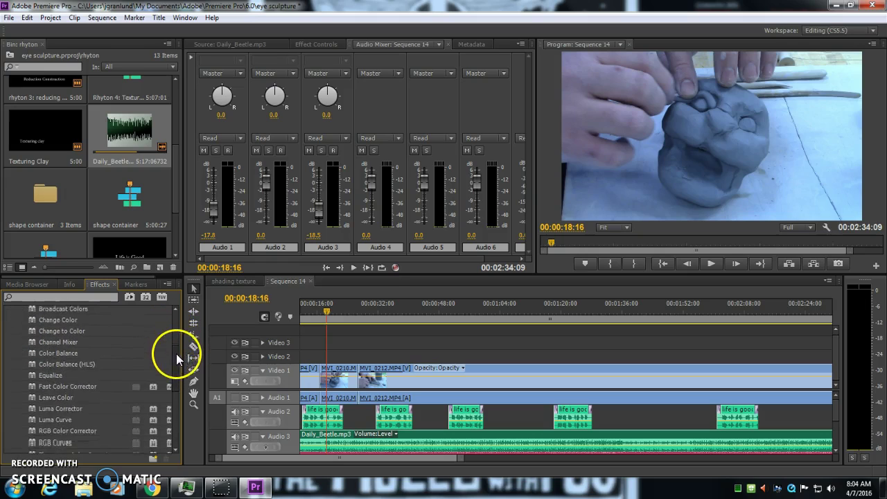
left_click_drag(43, 377, 162, 364)
left_click(29, 372)
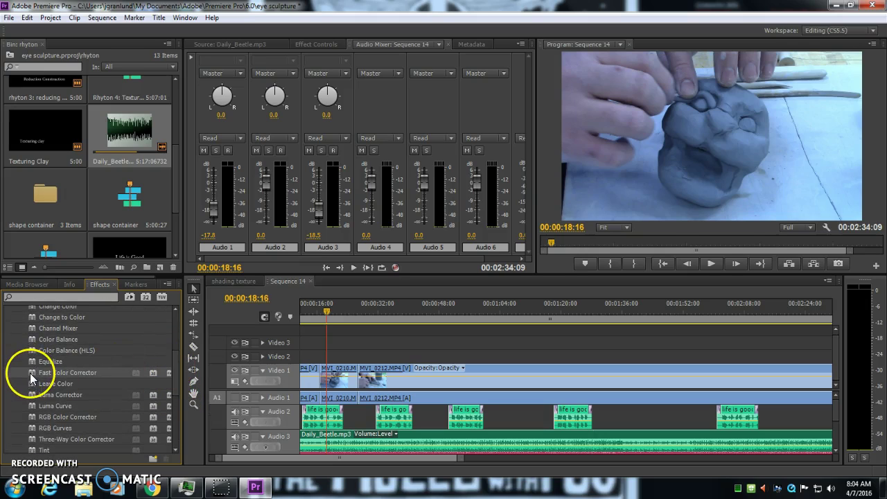
left_click_drag(29, 373, 317, 376)
left_click(340, 376)
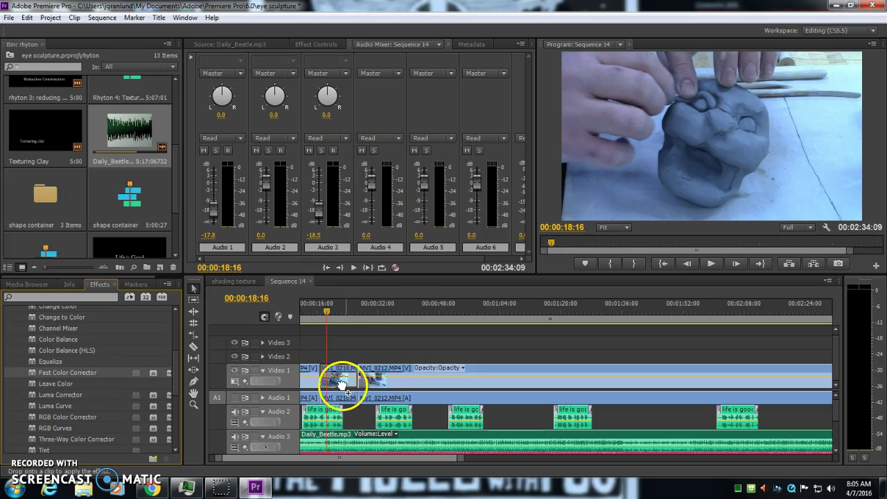
- Search the effects for "black", apply Black & White to the first clip on Video 1 and preview it under the title
left_click(36, 298)
type("black")
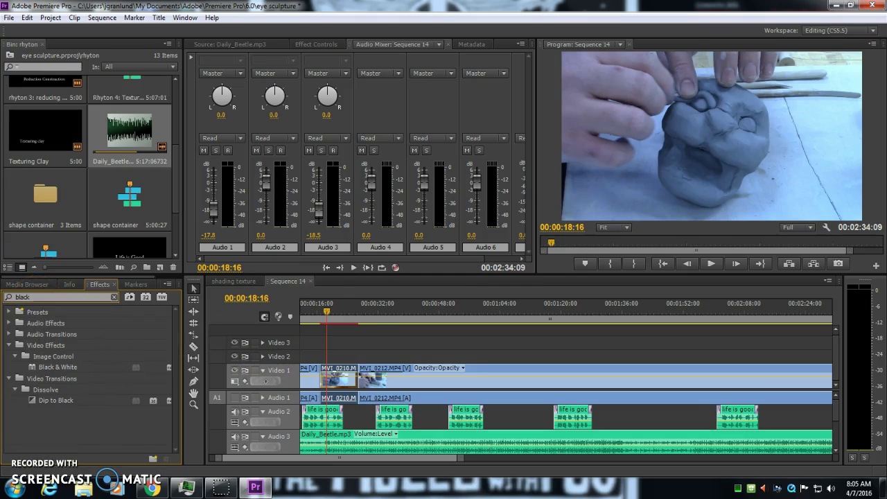
left_click(25, 378)
left_click_drag(36, 368, 307, 375)
left_click_drag(468, 455, 349, 459)
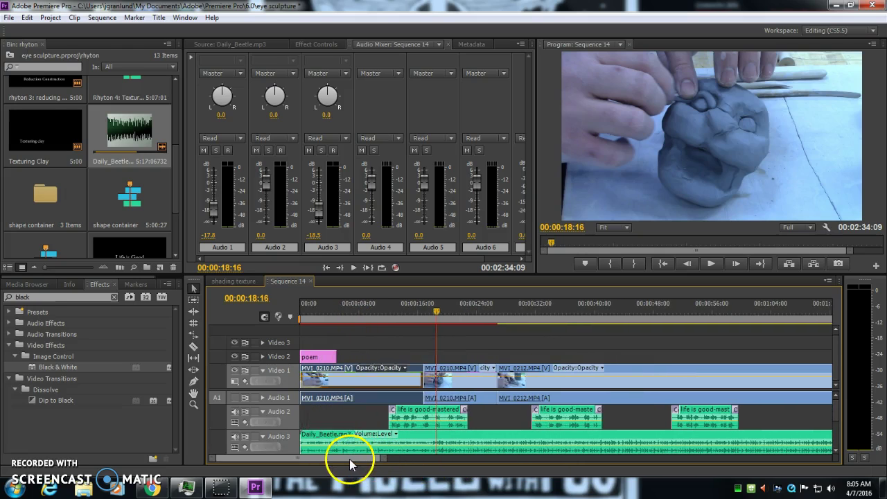
left_click(332, 312)
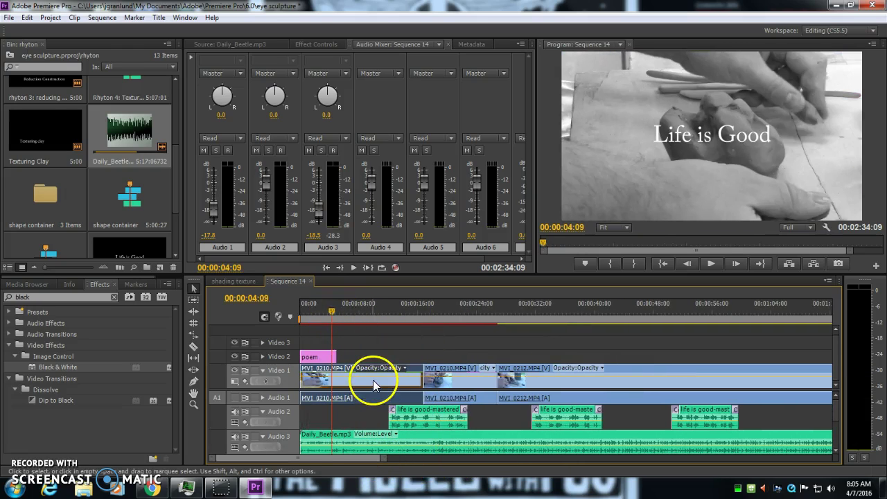
- Adjust the second clip's Fast Color Corrector hue wheel to a balance magnitude of 100.00 and a balance angle of -93.1°
left_click(319, 44)
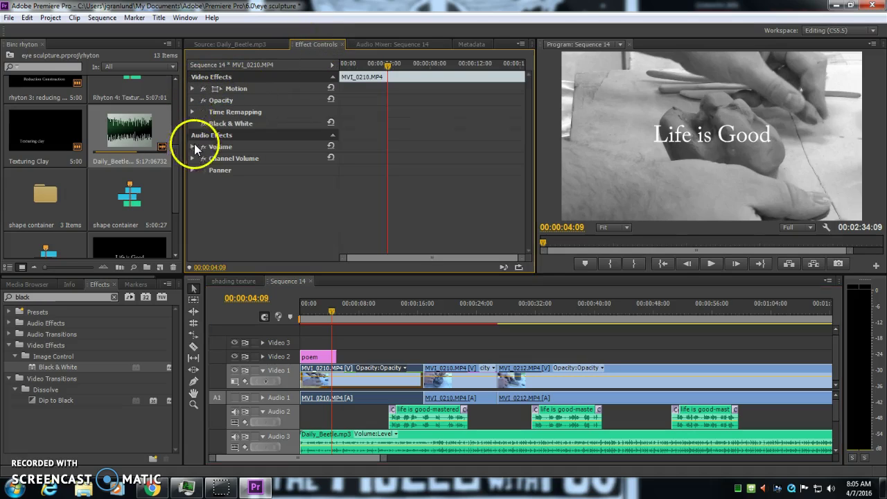
left_click_drag(326, 308, 436, 316)
left_click(451, 381)
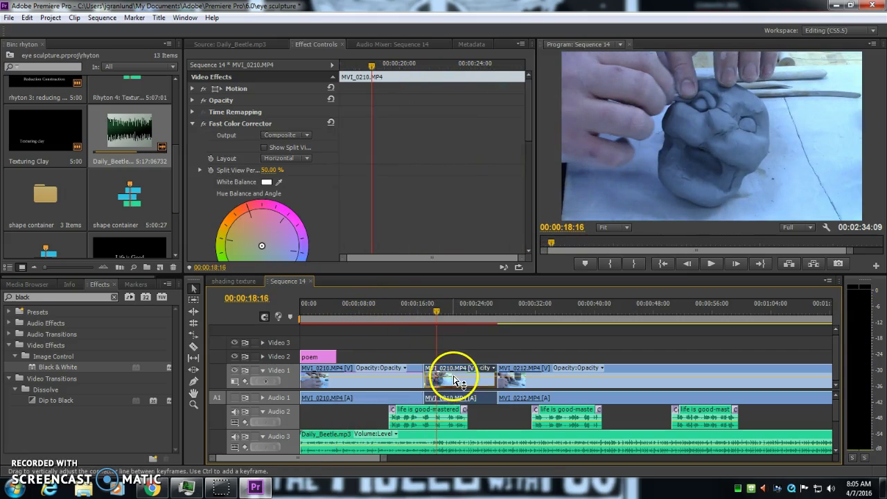
left_click_drag(528, 124, 530, 143)
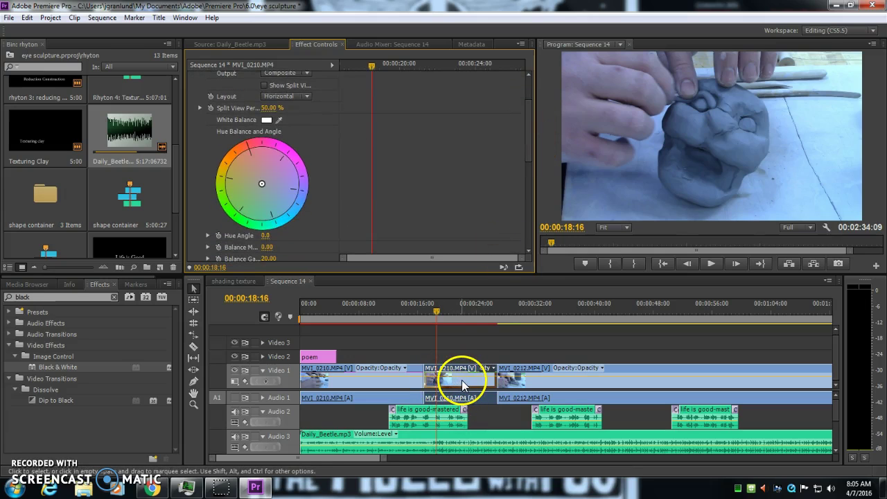
left_click(262, 185)
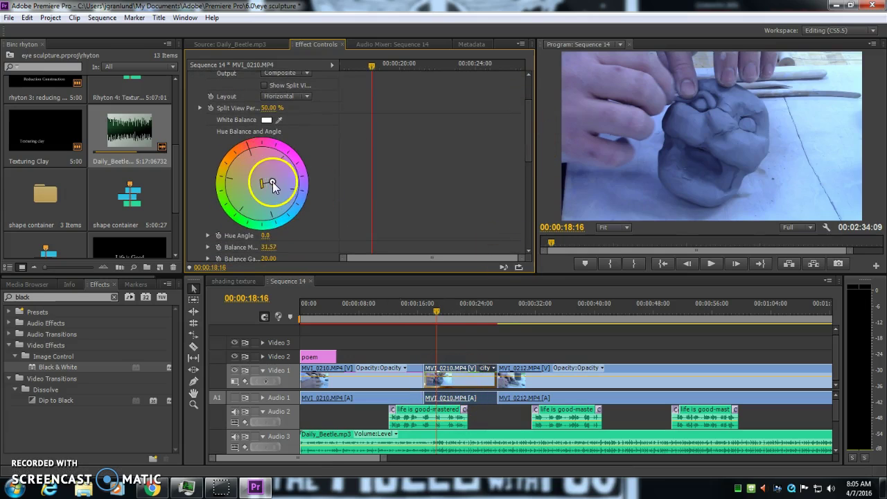
left_click_drag(296, 137, 155, 153)
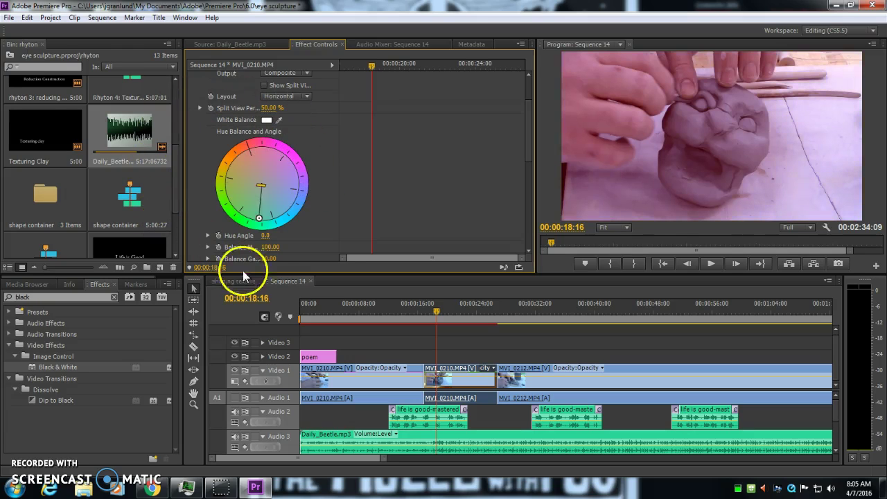
left_click_drag(340, 159, 331, 183)
scroll(332, 205, "down", 5)
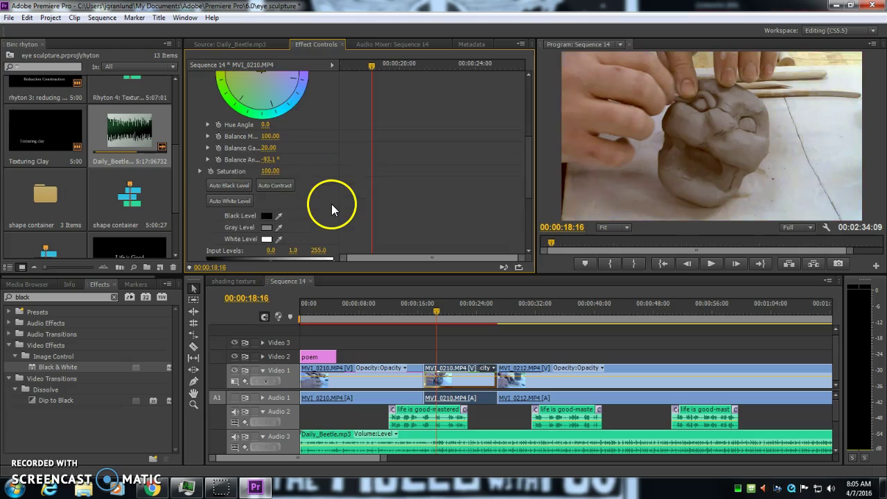
- Set the second clip's Fast Color Corrector black level to dark red, gray level to C47777 and white level to a muted pinkish red
left_click(266, 217)
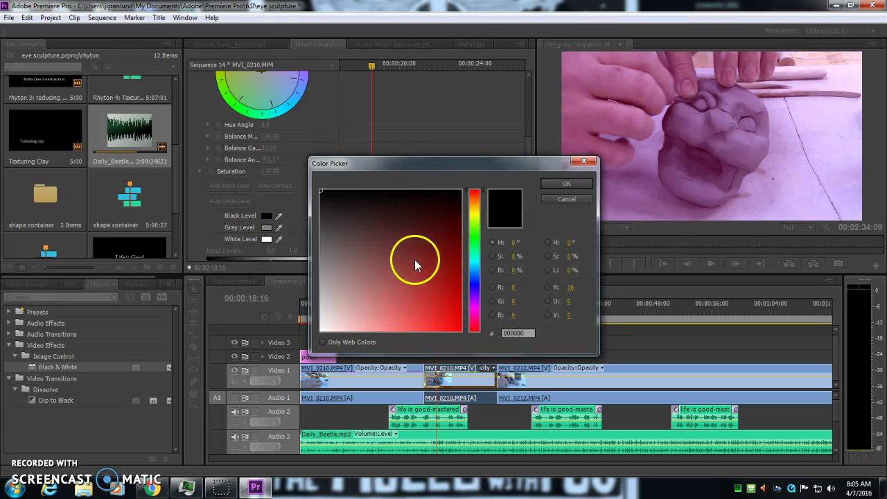
left_click(414, 260)
left_click(552, 184)
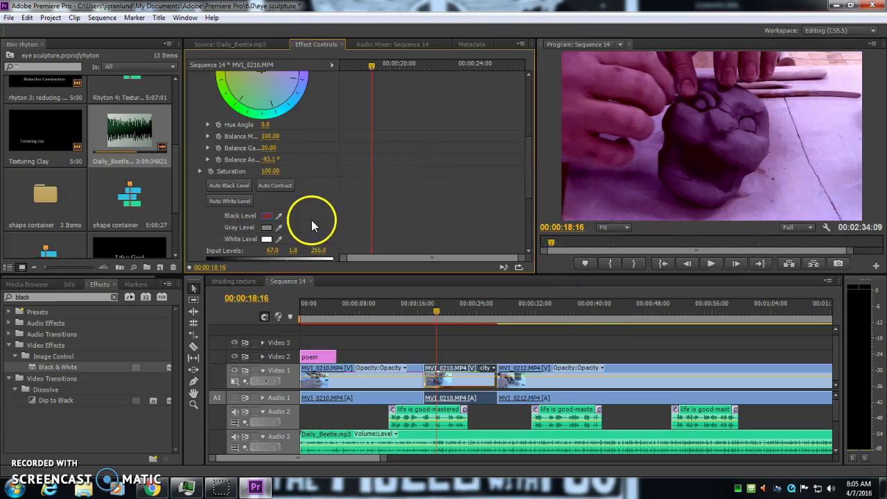
left_click(270, 226)
left_click(375, 298)
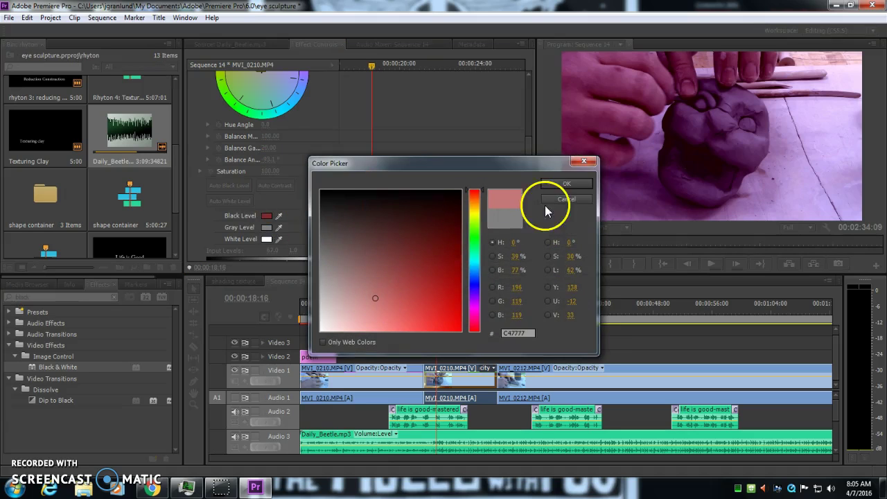
left_click(558, 183)
left_click(266, 240)
left_click(357, 297)
left_click(401, 271)
left_click(558, 185)
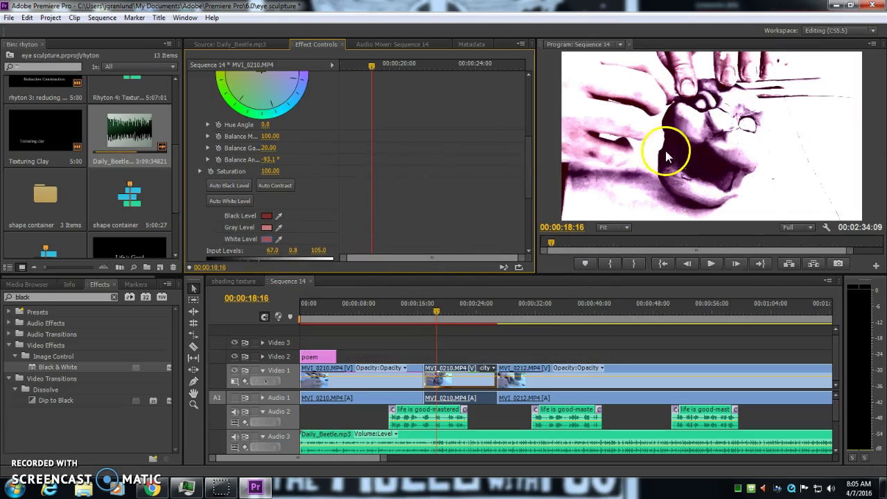
- Try Auto Black Level and Auto Contrast on a nearby frame of the second clip, and adjust its Fast Color Corrector levels
mouse_move(434, 315)
left_mouse_down()
mouse_move(448, 313)
mouse_move(438, 313)
left_mouse_up()
left_click(231, 188)
left_click(288, 185)
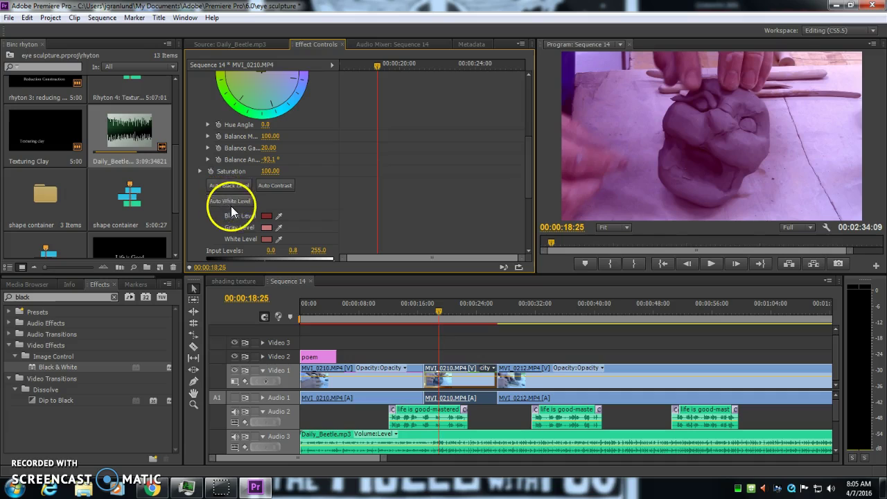
scroll(332, 202, "down", 3)
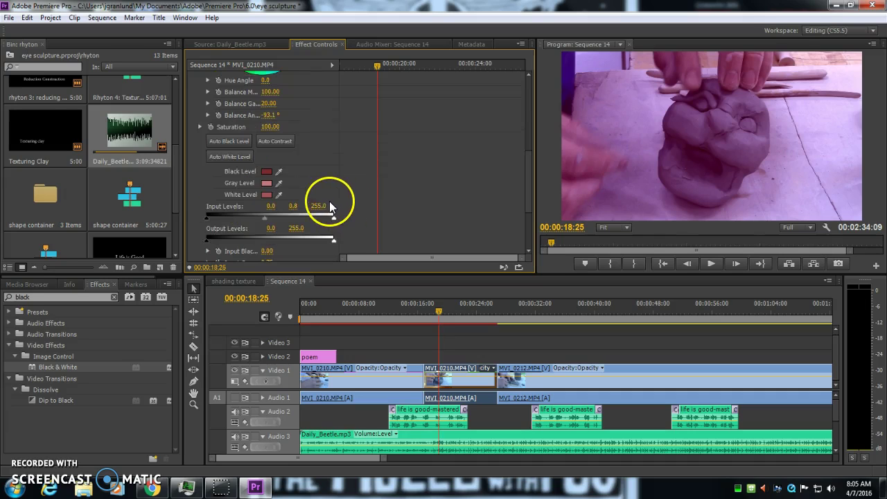
left_click_drag(264, 184, 231, 185)
- Reset the second clip's Fast Color Corrector and Opacity, and shift its hue balance moderately toward violet
scroll(351, 179, "up", 10)
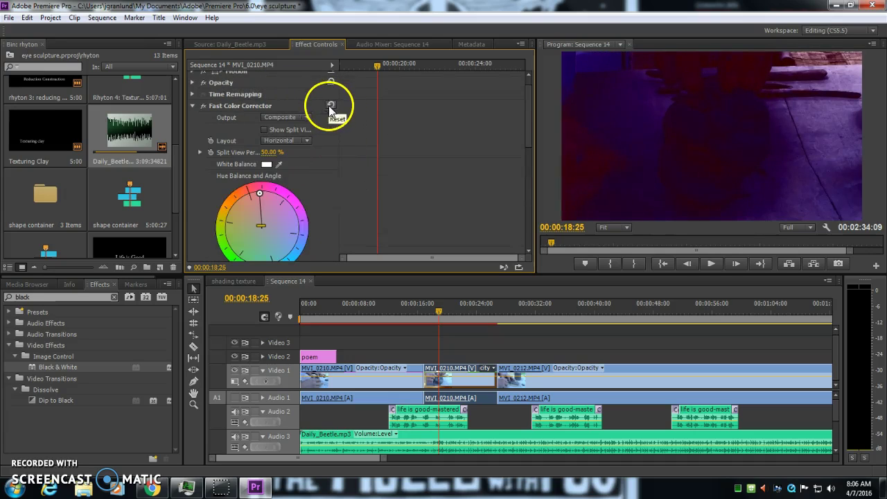
left_click(329, 105)
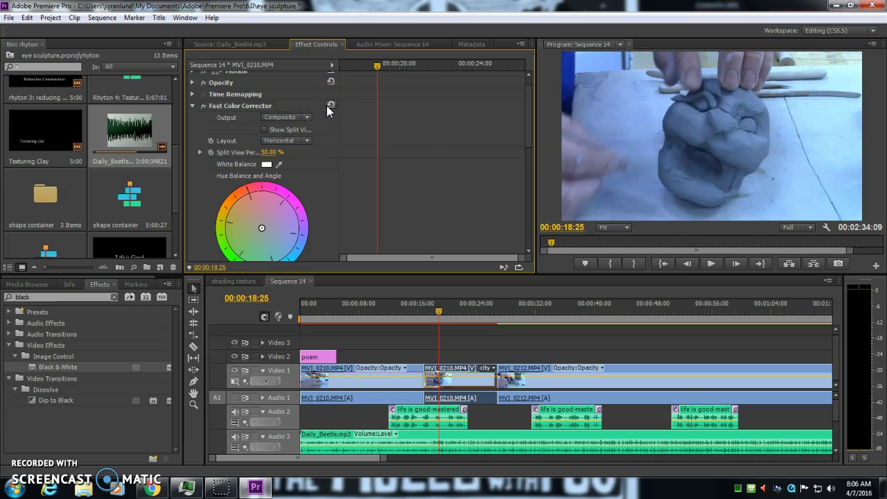
scroll(423, 160, "up", 2)
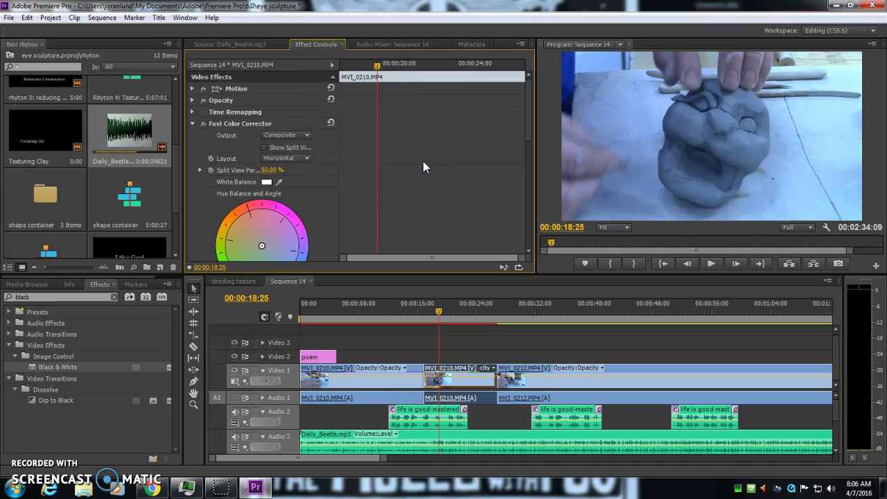
left_click(330, 98)
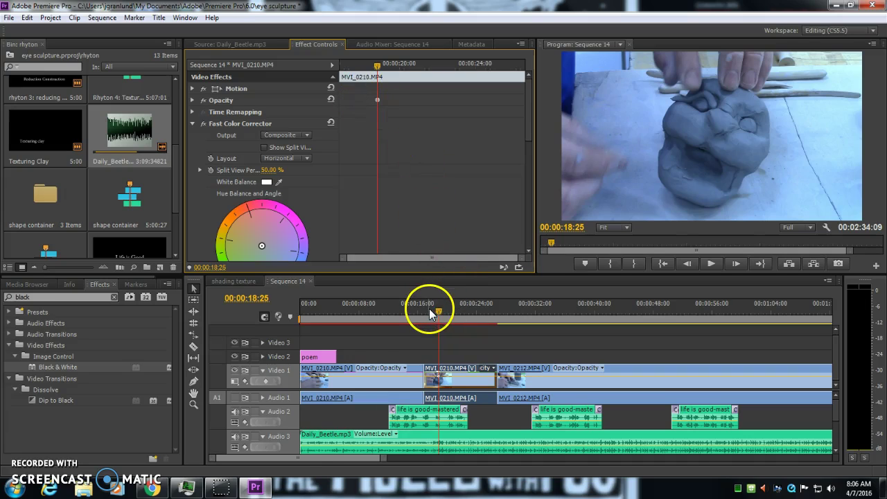
left_click_drag(267, 244, 285, 238)
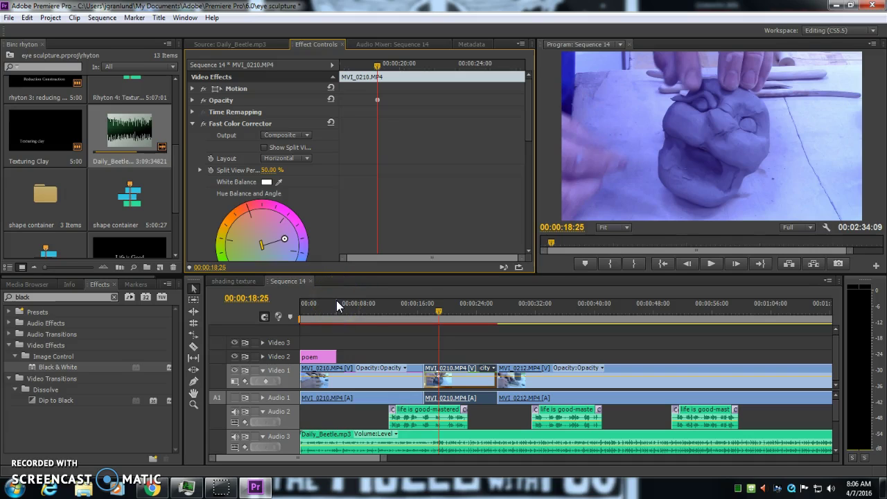
- Create a new 1280 x 720 title named "credits" for the end of the sequence
left_click_drag(378, 458, 409, 458)
left_click_drag(352, 460, 409, 456)
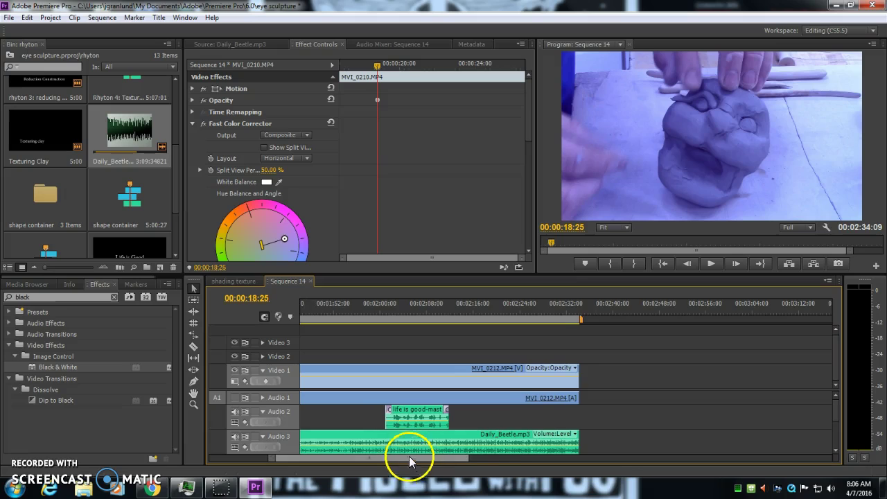
left_click(160, 267)
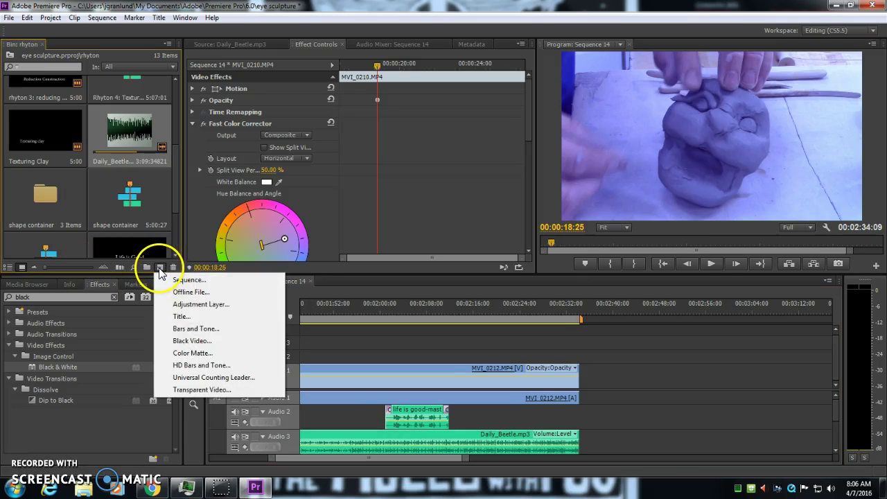
left_click(194, 321)
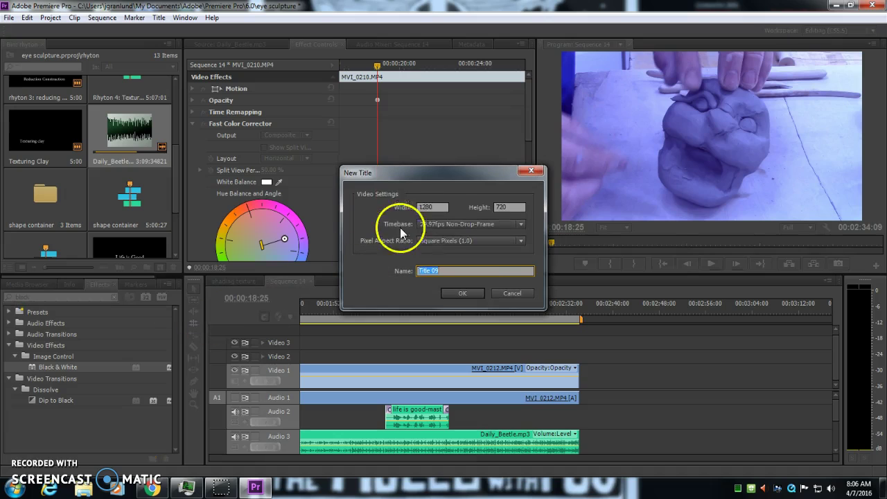
type("credits")
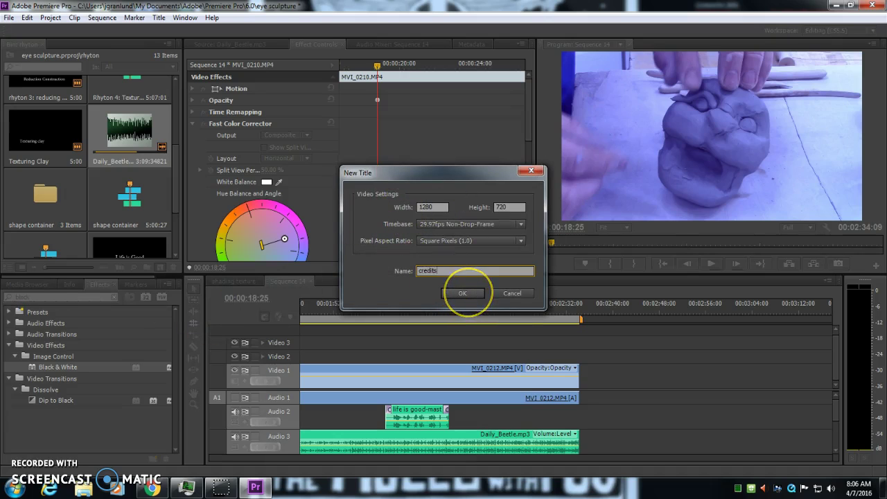
left_click(463, 292)
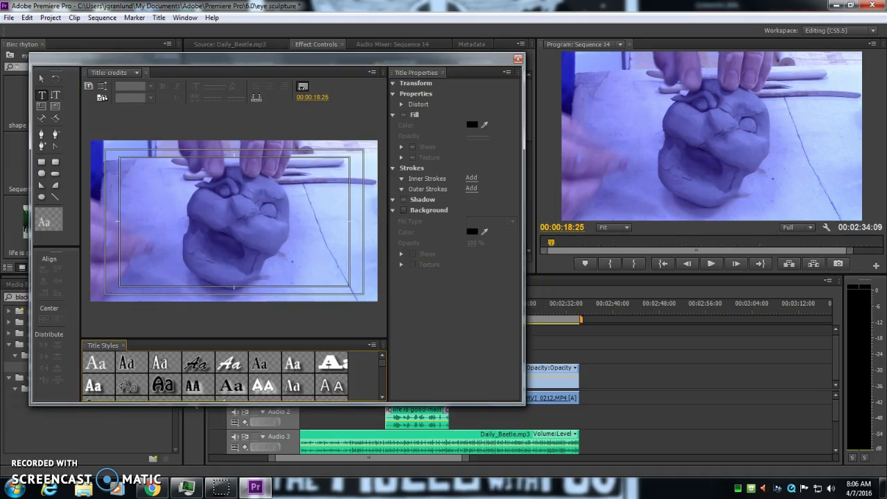
- Enter seven stacked lines reading "names" in the credits title using the Caslon Pro 68 style
left_click(45, 98)
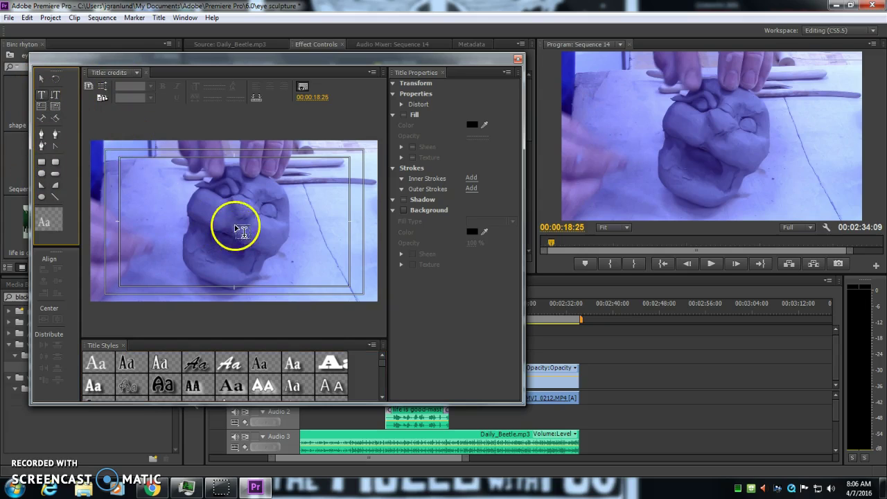
left_click(178, 181)
left_click(97, 366)
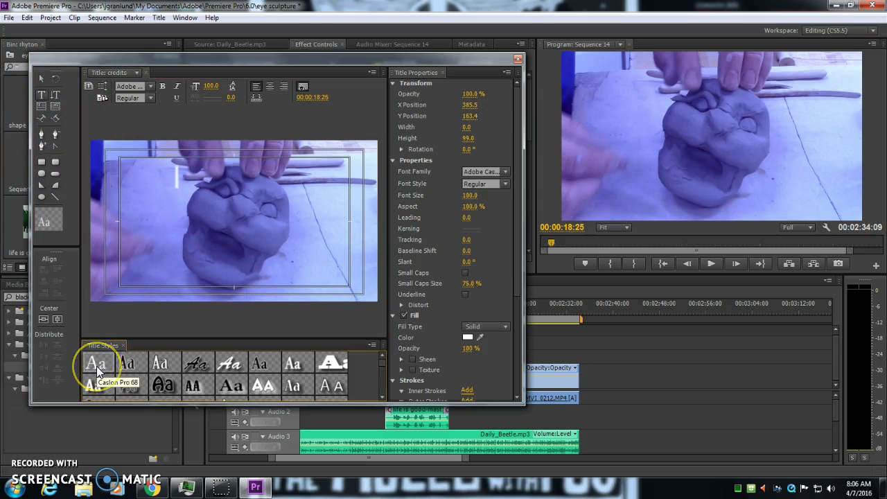
left_click(179, 175)
type("names ")
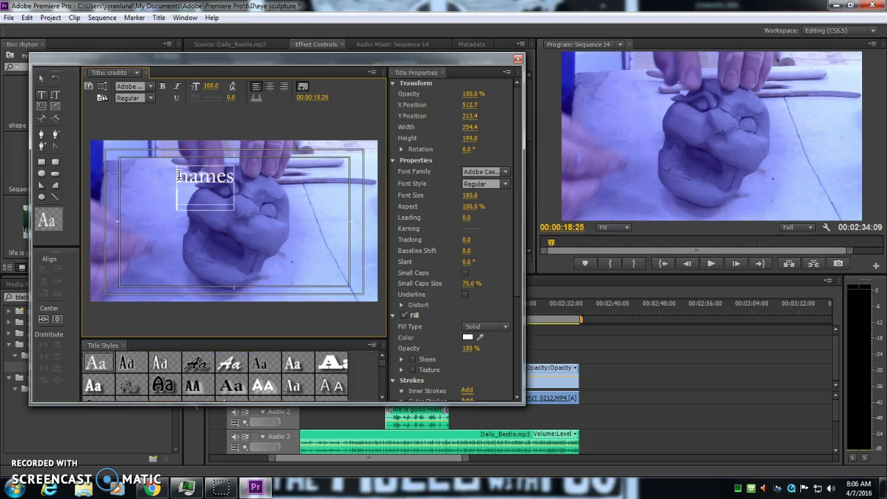
type("names")
key("Return")
type("names")
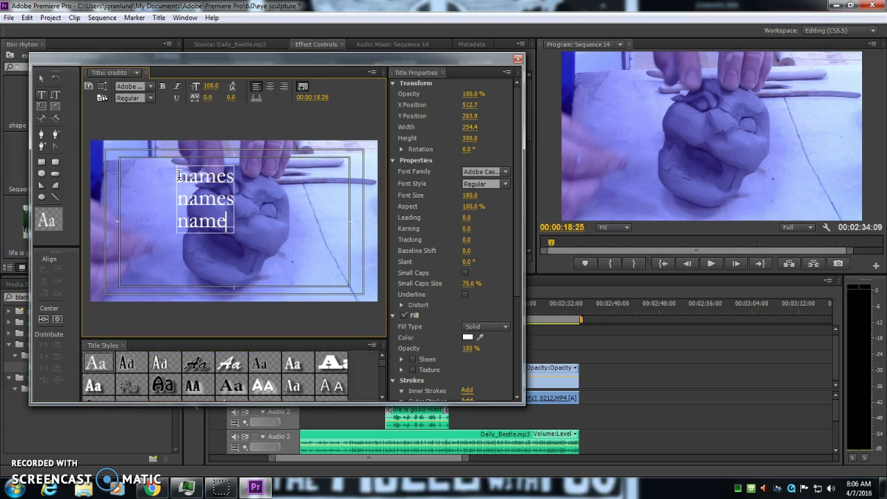
key("Return")
type("name")
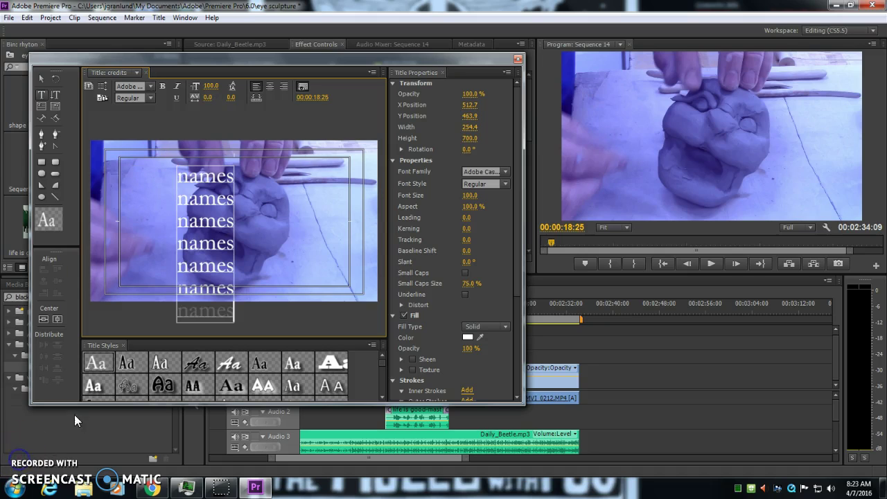
- Make the credits title a Roll that starts and ends off screen, and close the title editor
left_click(145, 279)
left_click(102, 87)
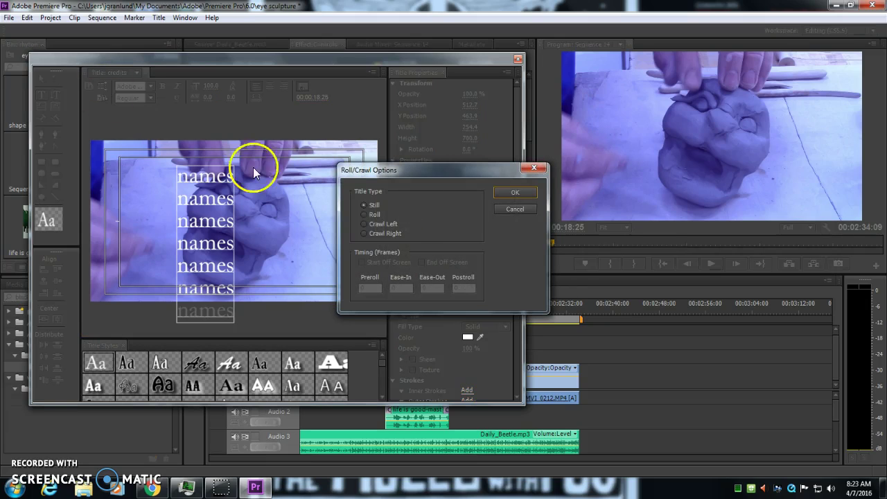
left_click(364, 214)
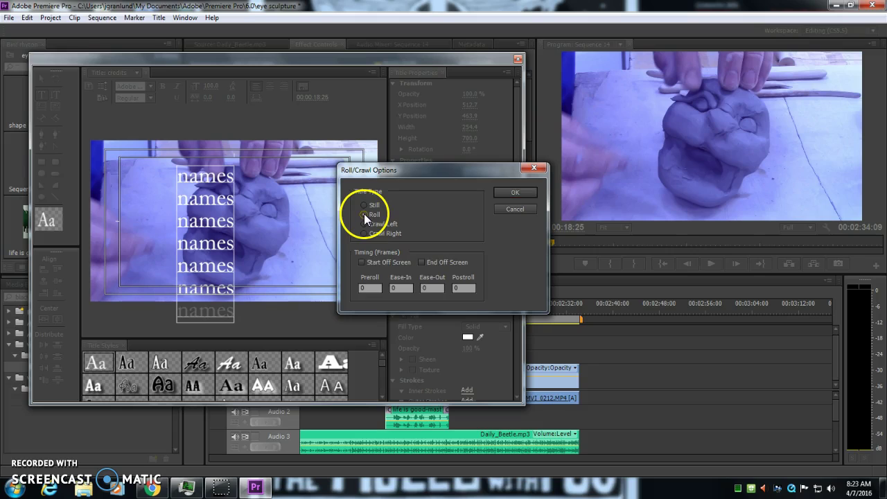
left_click(422, 262)
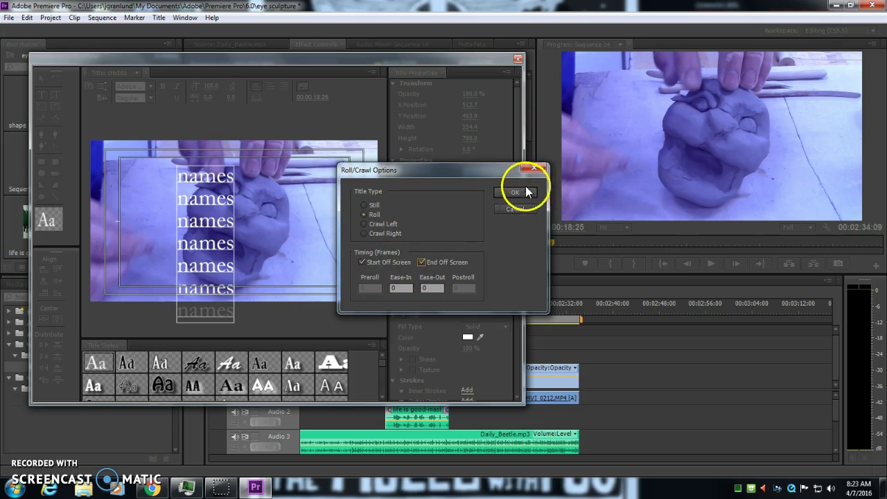
left_click(516, 192)
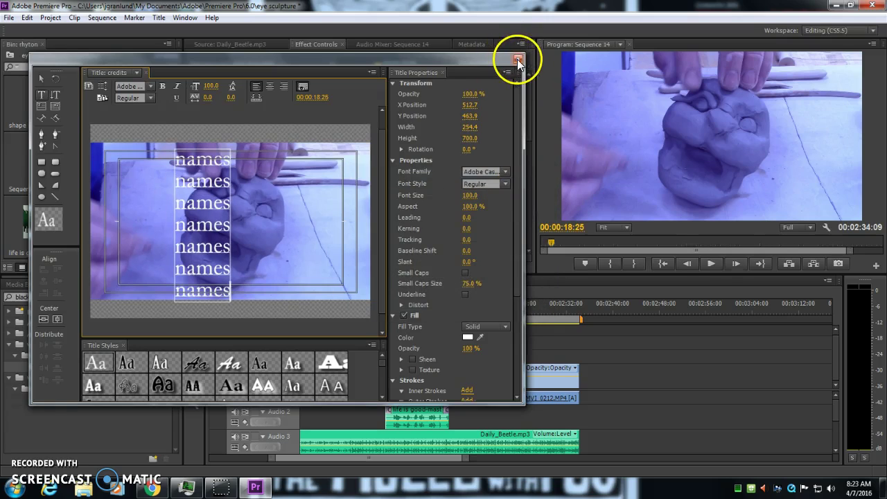
left_click(517, 61)
- Place the credits title on Video 2 with its end aligned to the end of the footage, and preview the roll
left_click(126, 227)
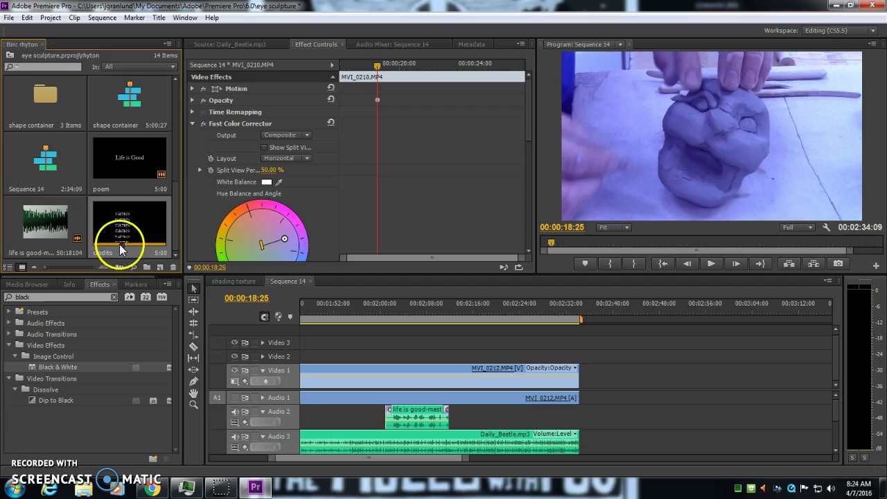
left_click_drag(104, 246, 511, 358)
left_click_drag(502, 316, 532, 309)
left_click_drag(532, 356, 579, 356)
left_click_drag(506, 312, 539, 314)
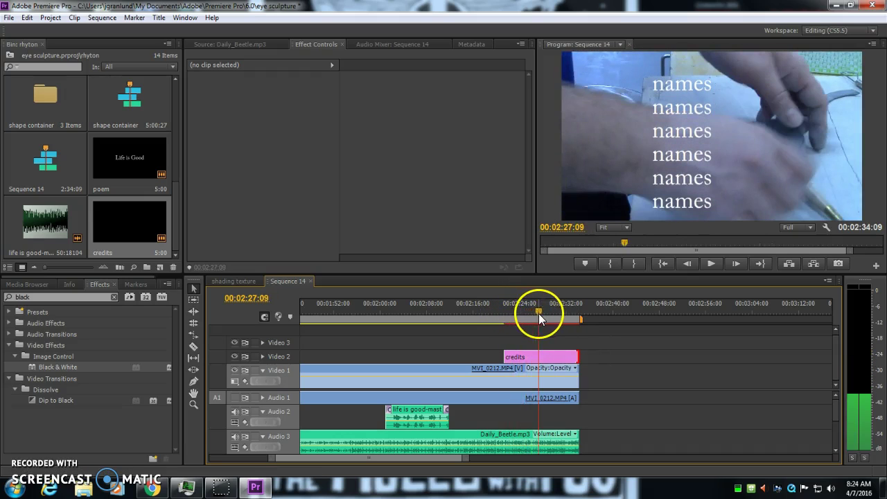
- Extend the credits title to about 20 seconds and move it to start right after the footage, at 00:02:34:09
left_click_drag(499, 356, 489, 310)
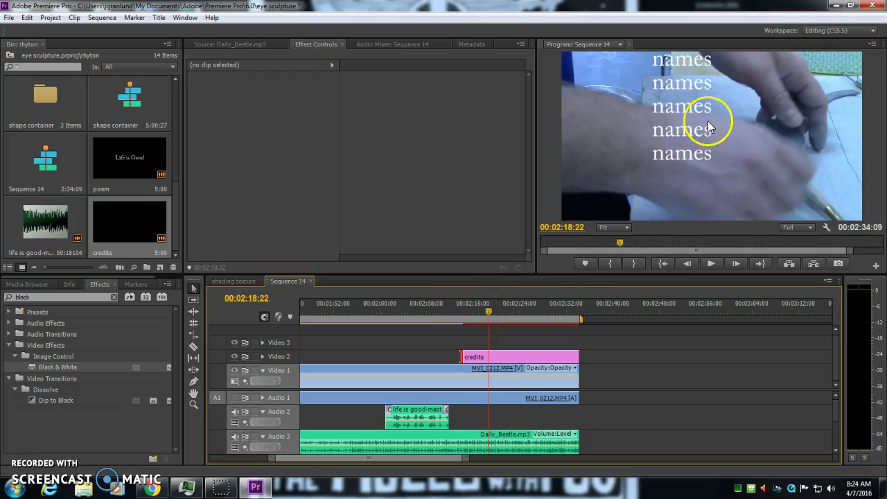
left_click(495, 308)
left_click_drag(510, 308, 553, 309)
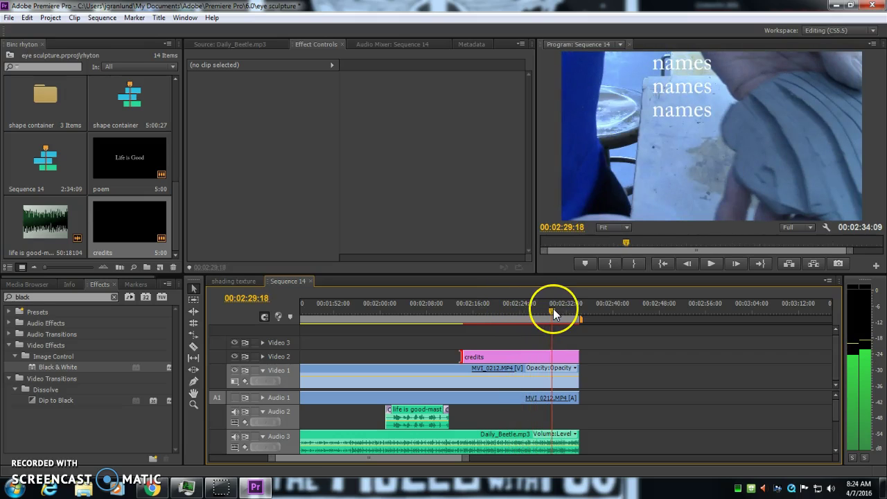
left_click(501, 354)
left_click_drag(500, 354, 612, 347)
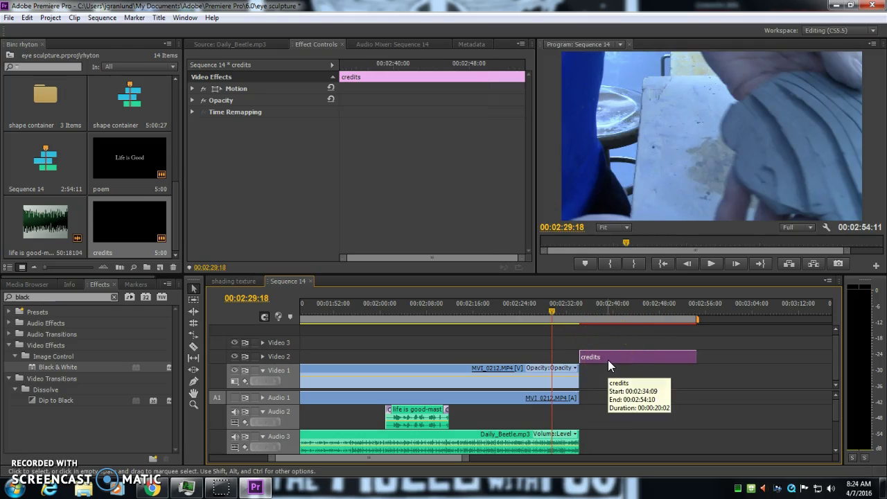
- Edit the credits title, adding the roles "Director", "Asst. Director" and "camera operator" to its first three lines
double_click(608, 360)
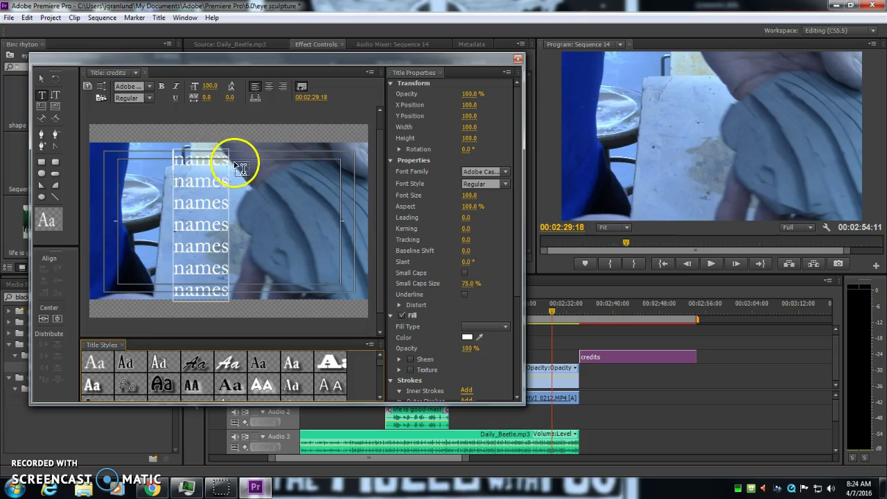
left_click(226, 154)
type("Director names")
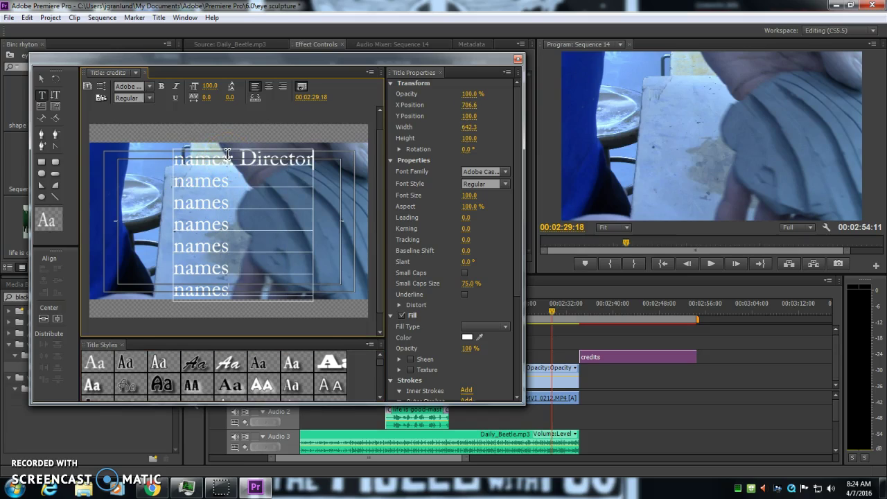
type(":Asst. Director names")
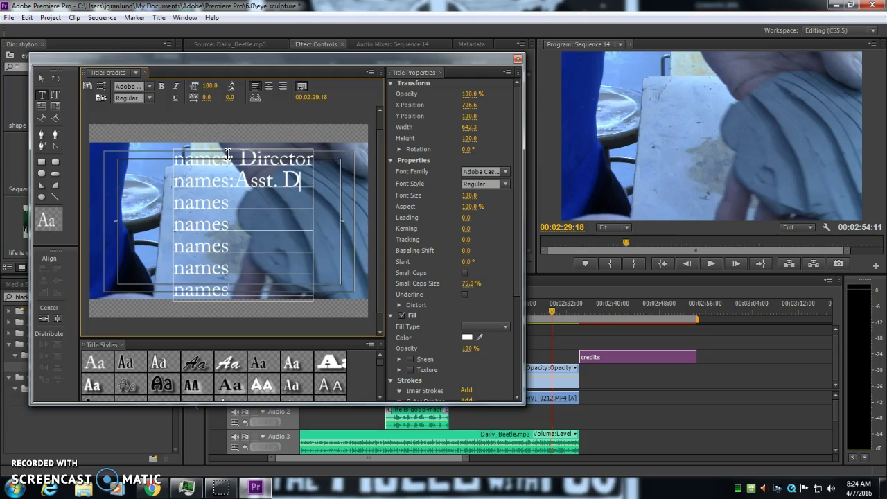
type(":camera")
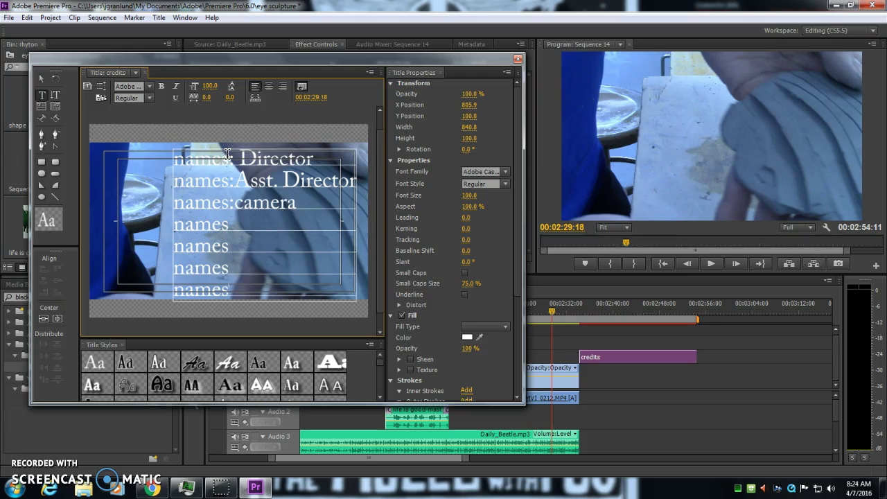
type(" operator")
- Add the roles "lighting tech", "lighting supervisor", "actor" and "actor" to the remaining four credit lines
key("Down")
type(": lighting ")
type("tech names")
type(": lighting ")
type("s")
type("upervi names")
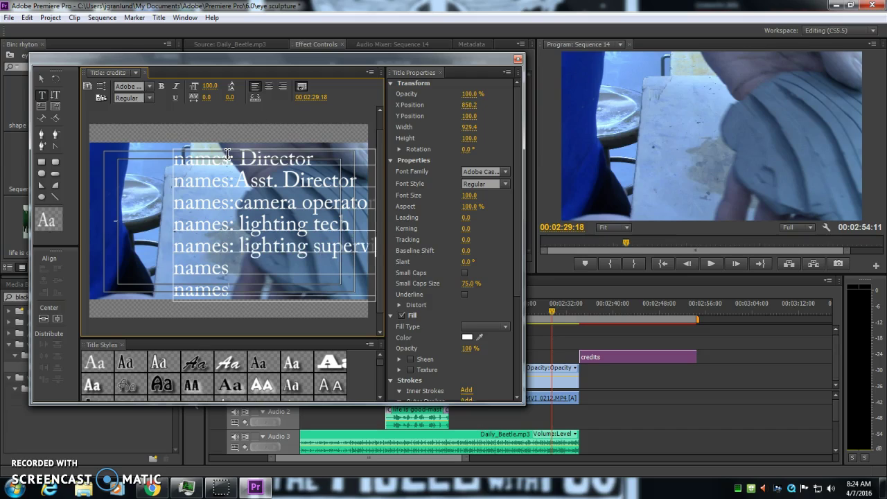
type(": actor names")
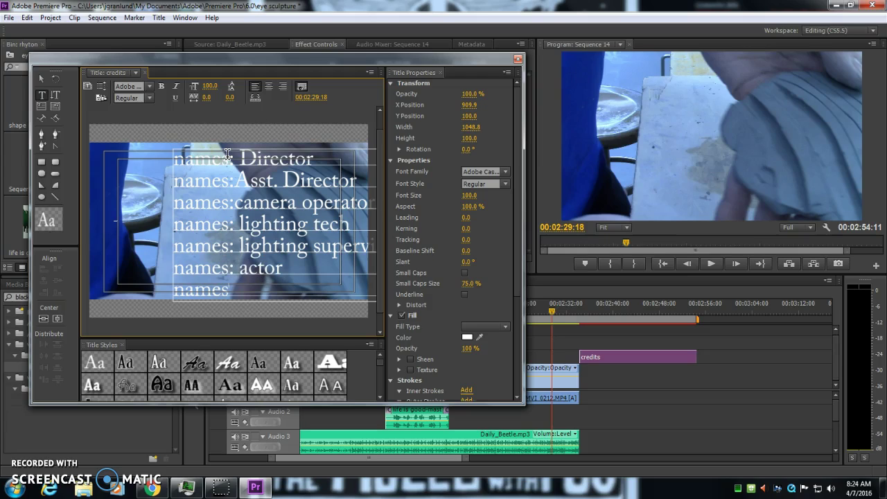
type(":")
type("actor")
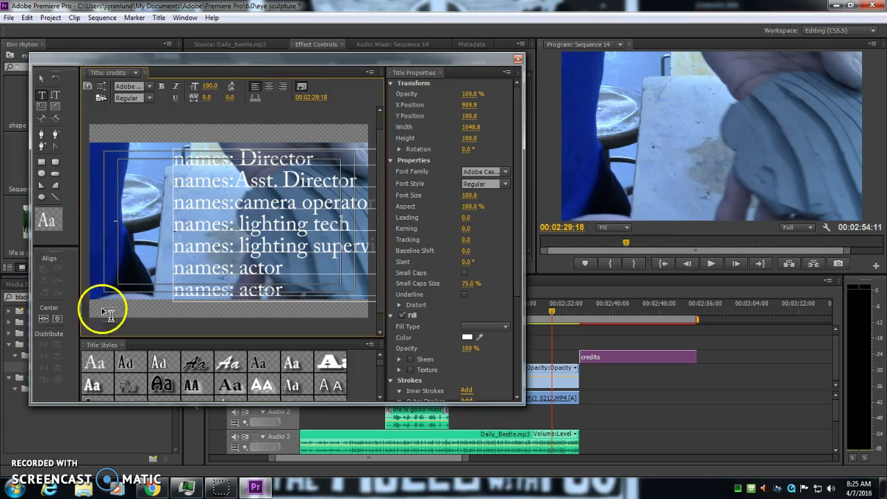
- Center the credits text horizontally and vertically in the frame, close the title editor and preview the rolling credits over black
left_click(43, 318)
left_click(57, 318)
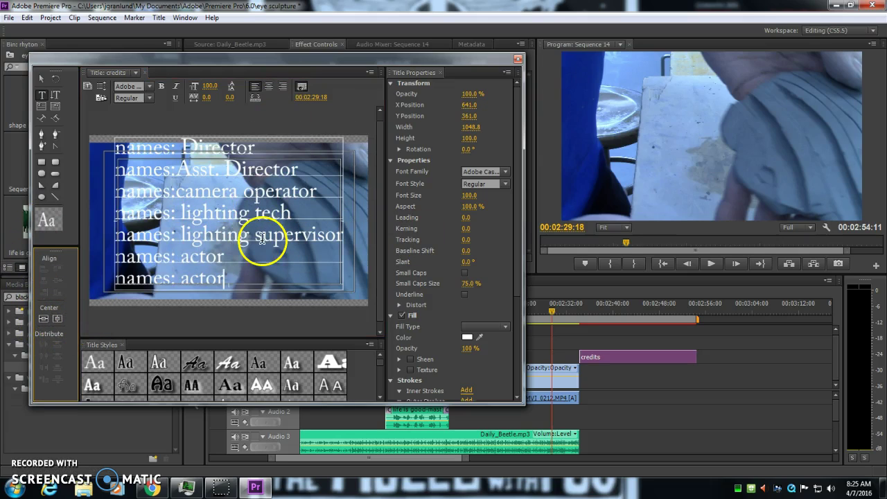
left_click(518, 59)
left_click_drag(583, 303, 641, 312)
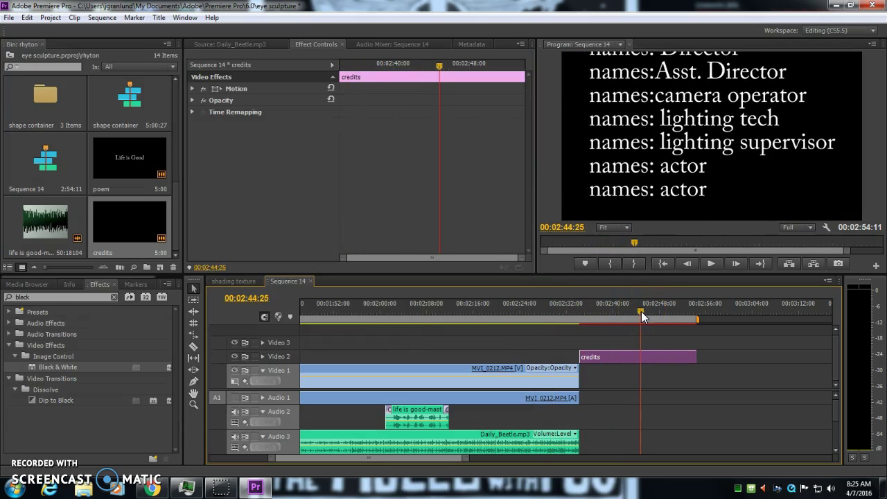